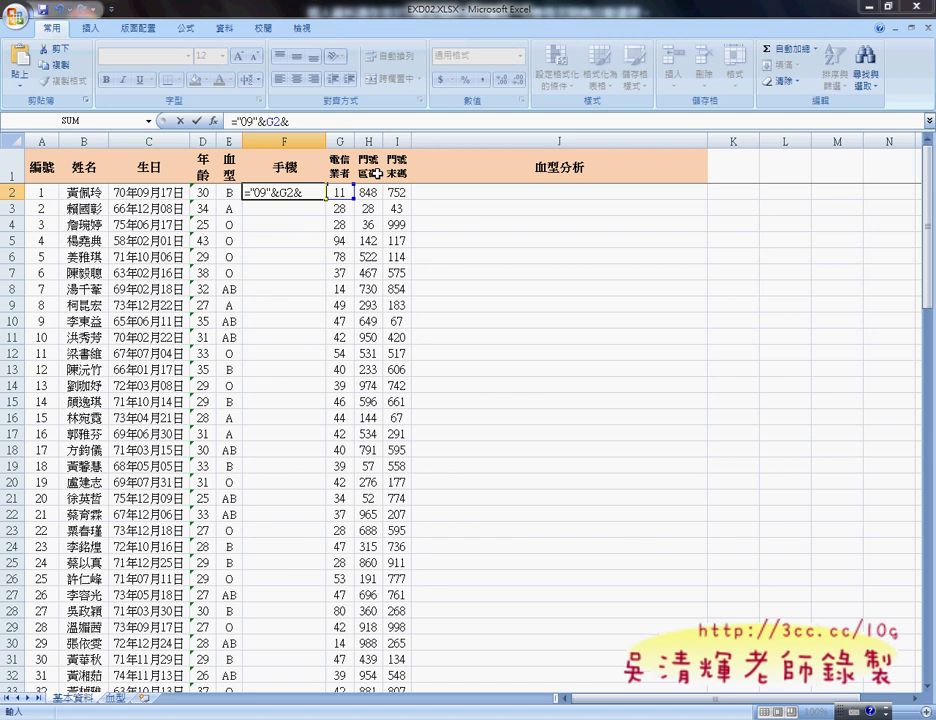
# Extend the F2 formula with rept("0",3-len(H2)&H2 to zero-pad the area code from H2.
pyautogui.write('rept')
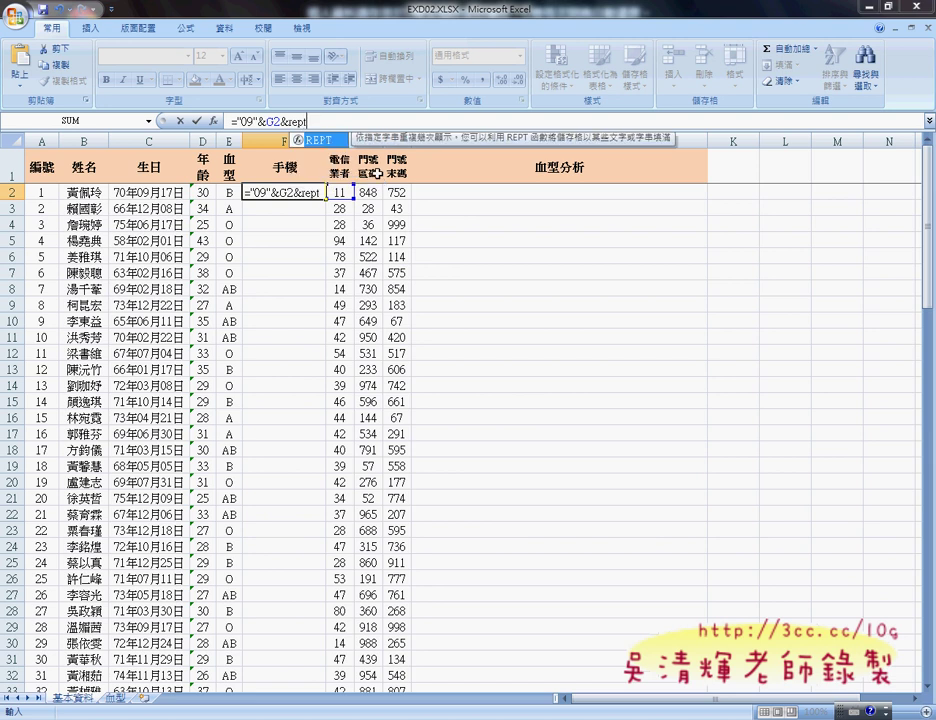
pyautogui.write('("0",')
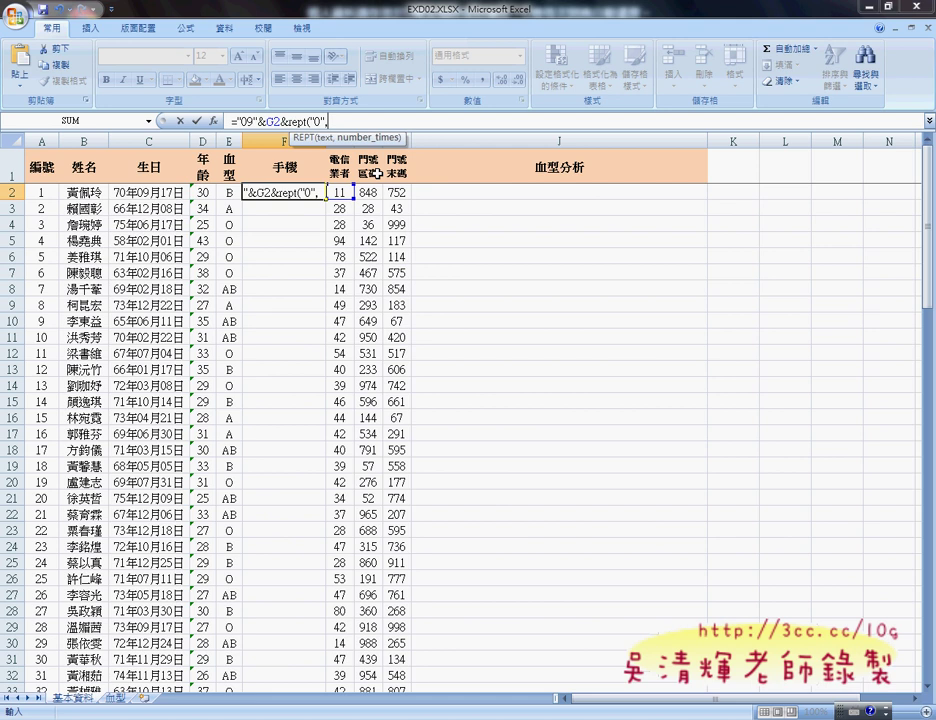
pyautogui.write('3-l')
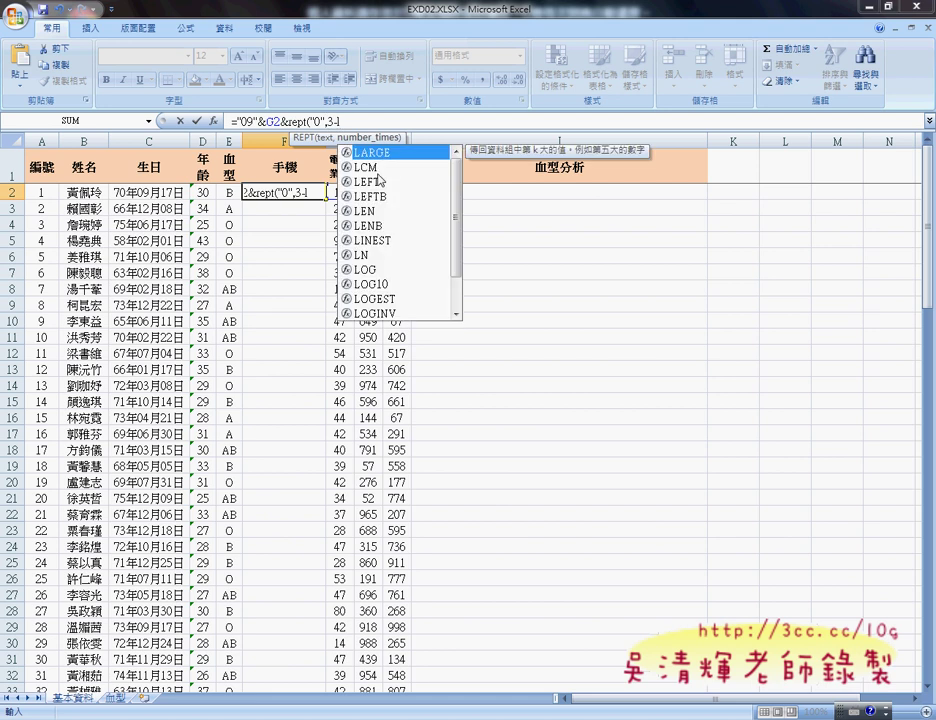
pyautogui.write('en(')
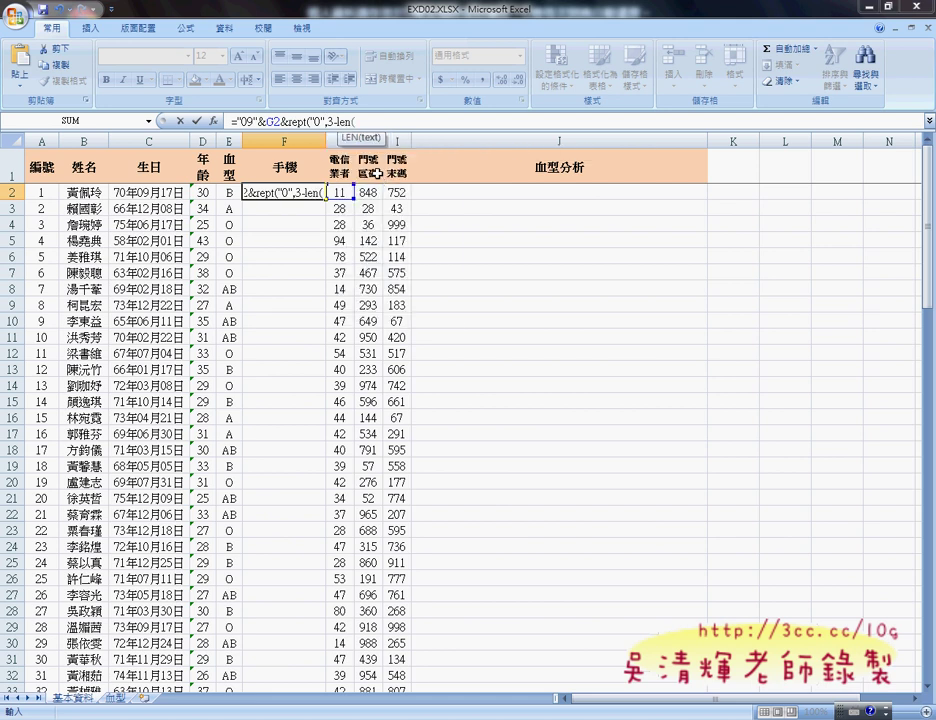
pyautogui.click(371, 193)
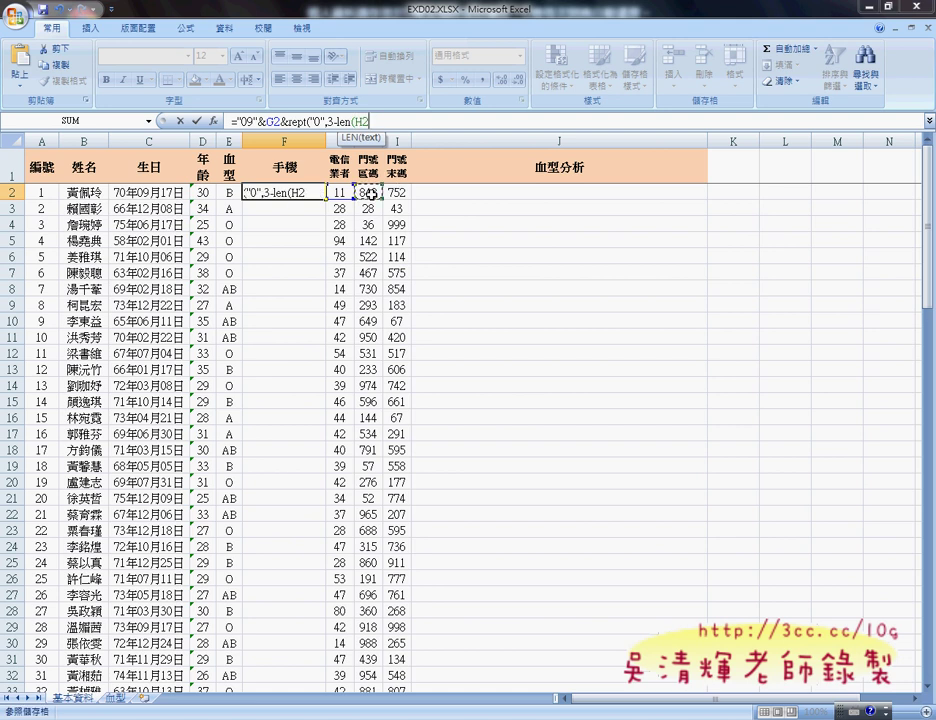
pyautogui.write(')&')
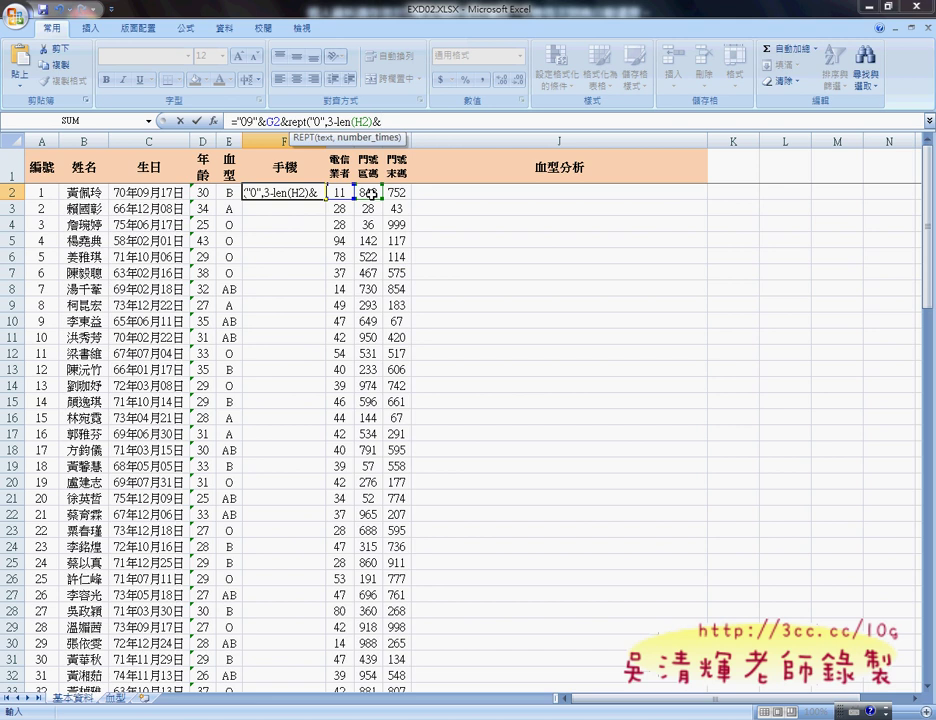
pyautogui.click(370, 194)
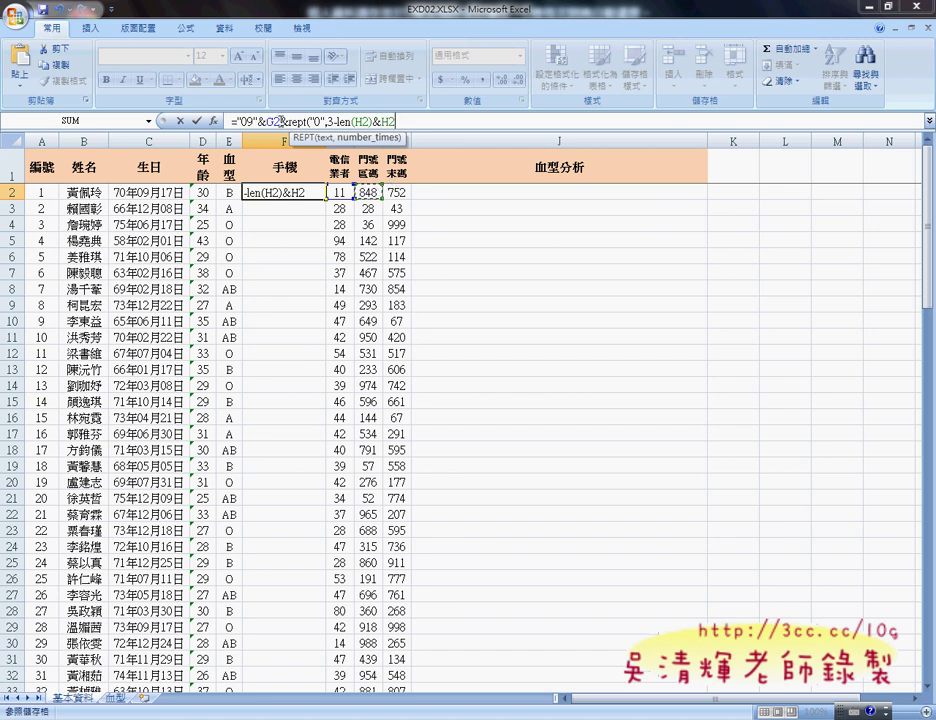
# Insert a "-" separator, joined with &, between G2 and the rept function in the F2 formula.
pyautogui.click(407, 125)
pyautogui.press('Left')
pyautogui.press('Left')
pyautogui.press('Left')
pyautogui.write(')')
pyautogui.press('Left')
pyautogui.press('Left')
pyautogui.press('Left')
pyautogui.press('Left')
pyautogui.press('Left')
pyautogui.press('Left')
pyautogui.press('Left')
pyautogui.press('Left')
pyautogui.press('Left')
pyautogui.press('Left')
pyautogui.press('Left')
pyautogui.press('Left')
pyautogui.press('Left')
pyautogui.press('Left')
pyautogui.press('Left')
pyautogui.press('Left')
pyautogui.press('Left')
pyautogui.press('Left')
pyautogui.press('Left')
pyautogui.write('&')
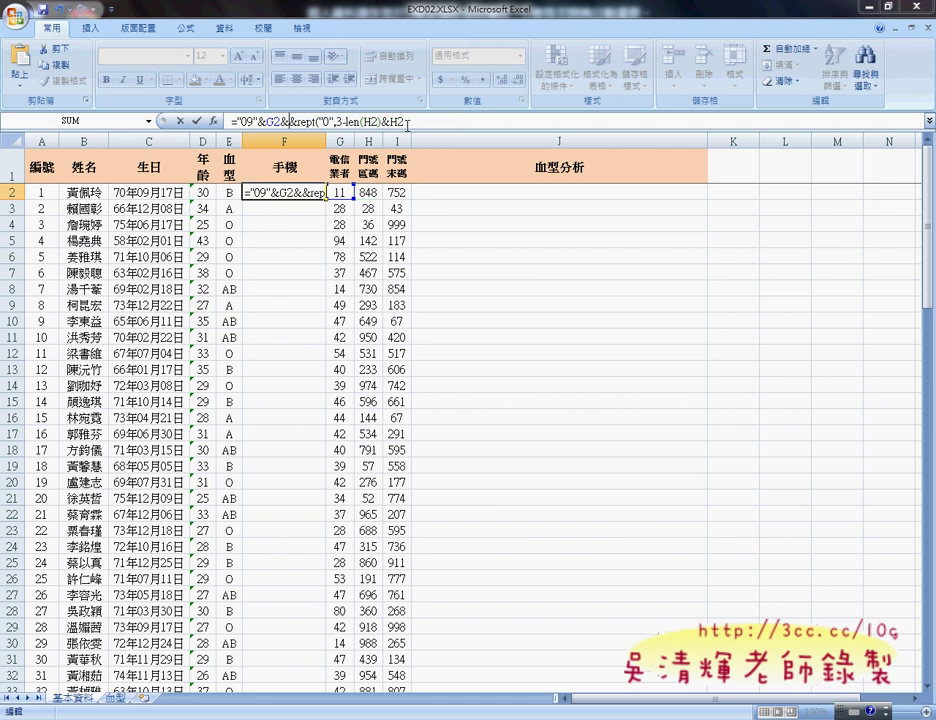
pyautogui.write('"-"')
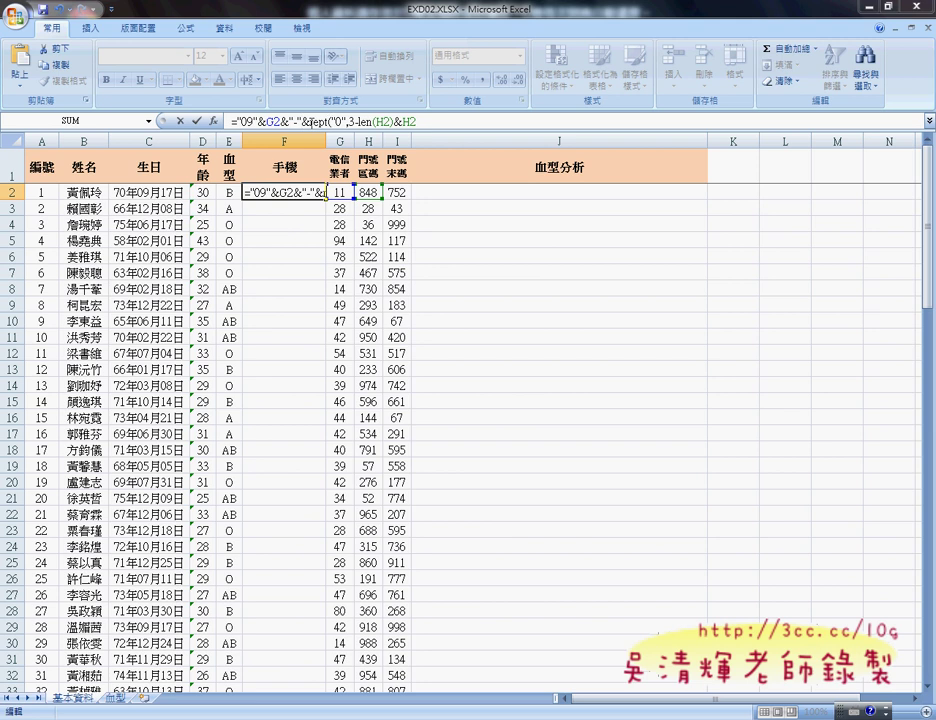
# Duplicate the segment &"-"&rept("0",3-len(H2)&H2 at the end of the F2 formula.
pyautogui.moveTo(281, 121); pyautogui.dragTo(416, 121)
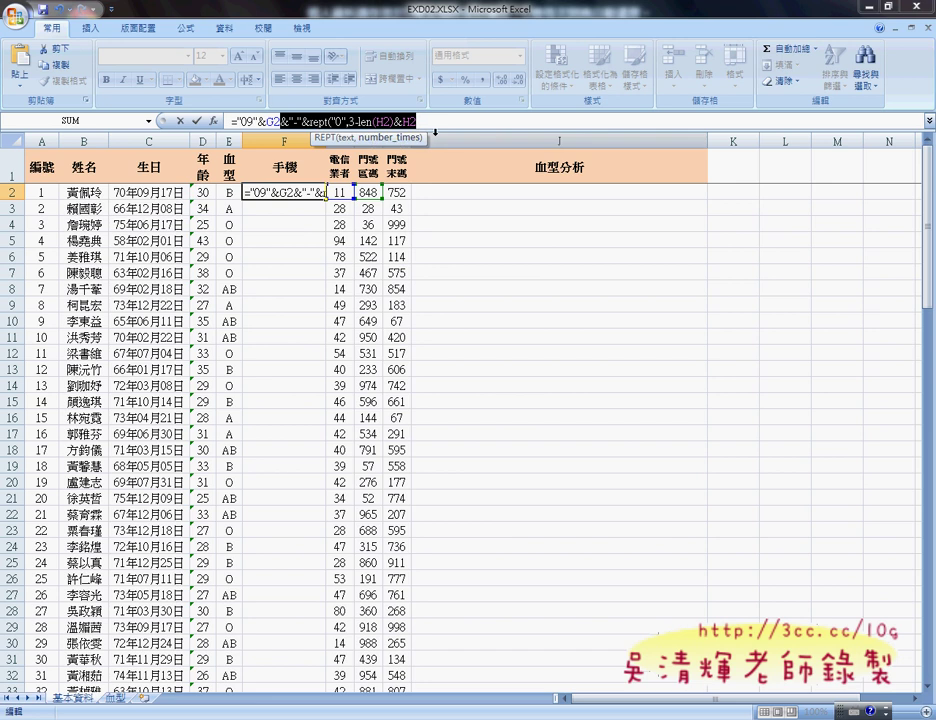
pyautogui.hotkey('ctrl', 'c')
pyautogui.click(600, 121)
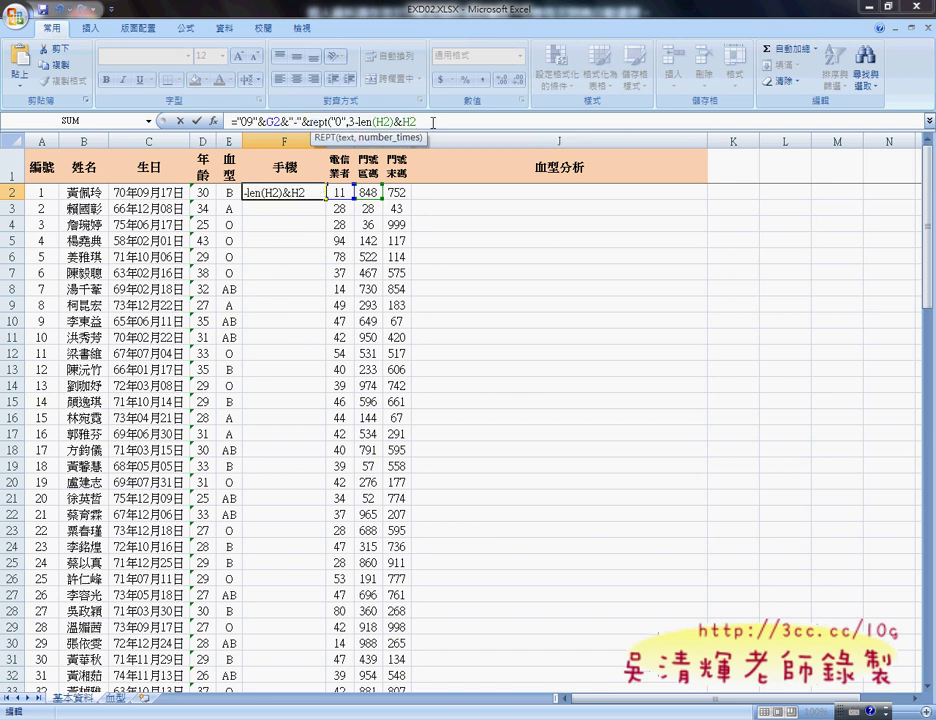
pyautogui.hotkey('ctrl', 'v')
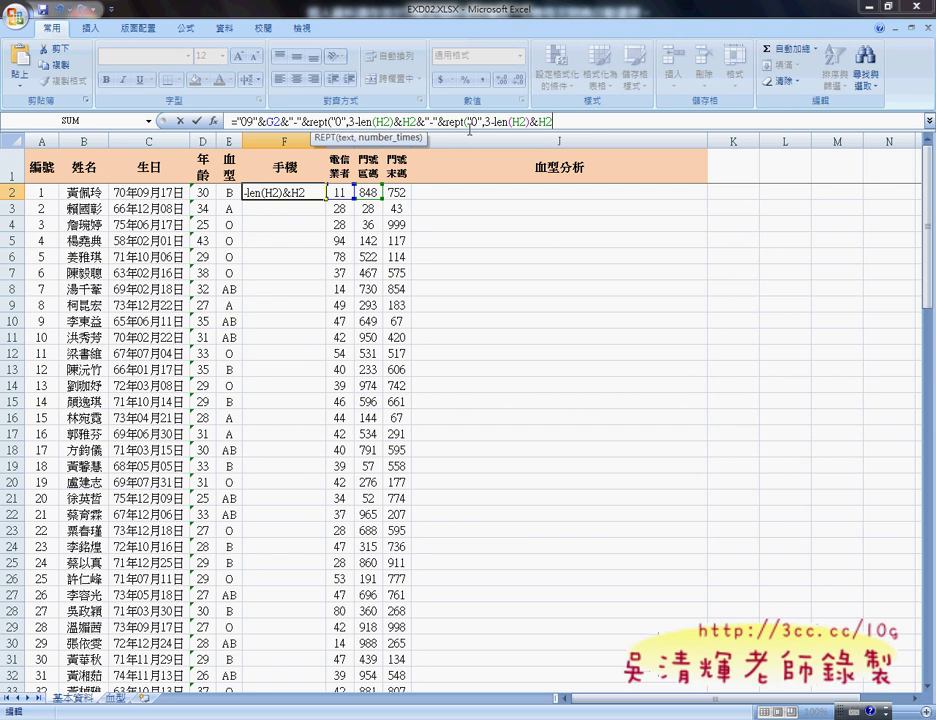
# Change both H2 references in the duplicated segment to I2 and enter the formula in F2.
pyautogui.moveTo(512, 122); pyautogui.dragTo(541, 121)
pyautogui.write('I2)&')
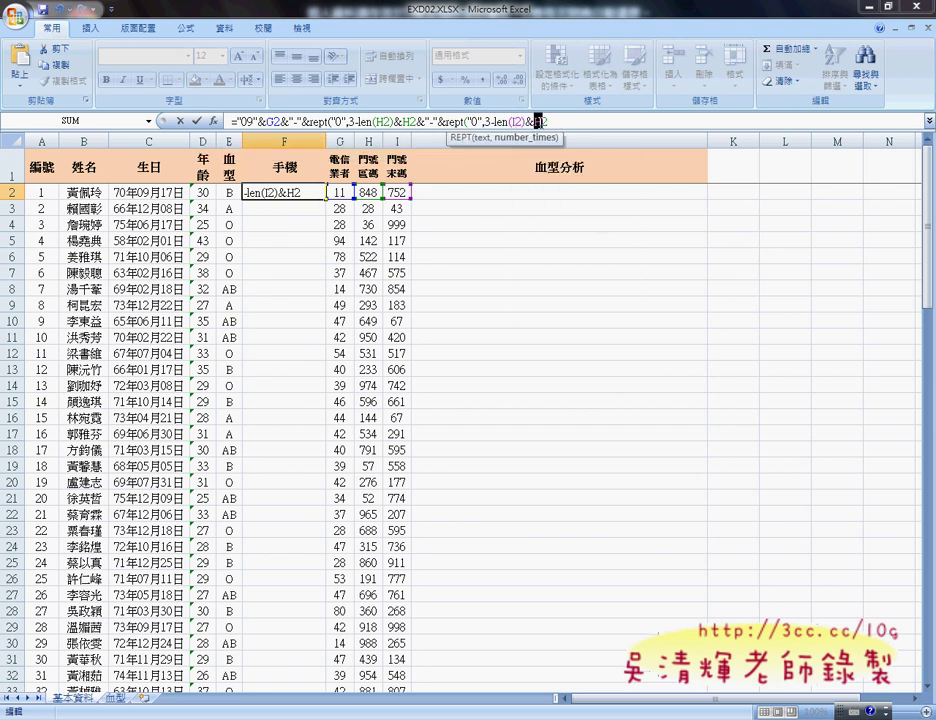
pyautogui.write('I')
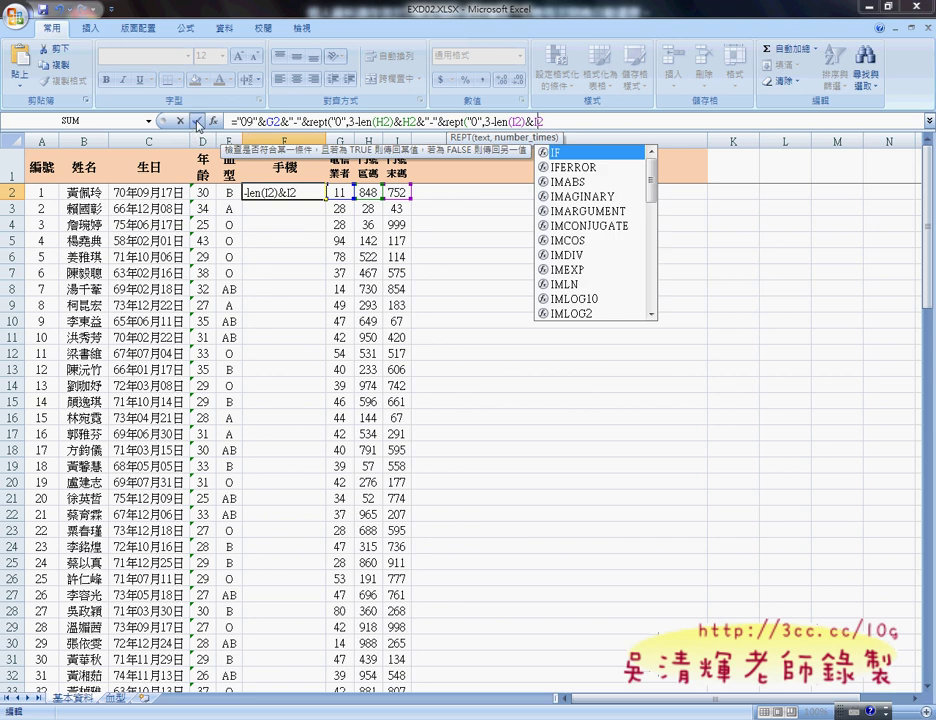
pyautogui.click(197, 123)
pyautogui.click(319, 305)
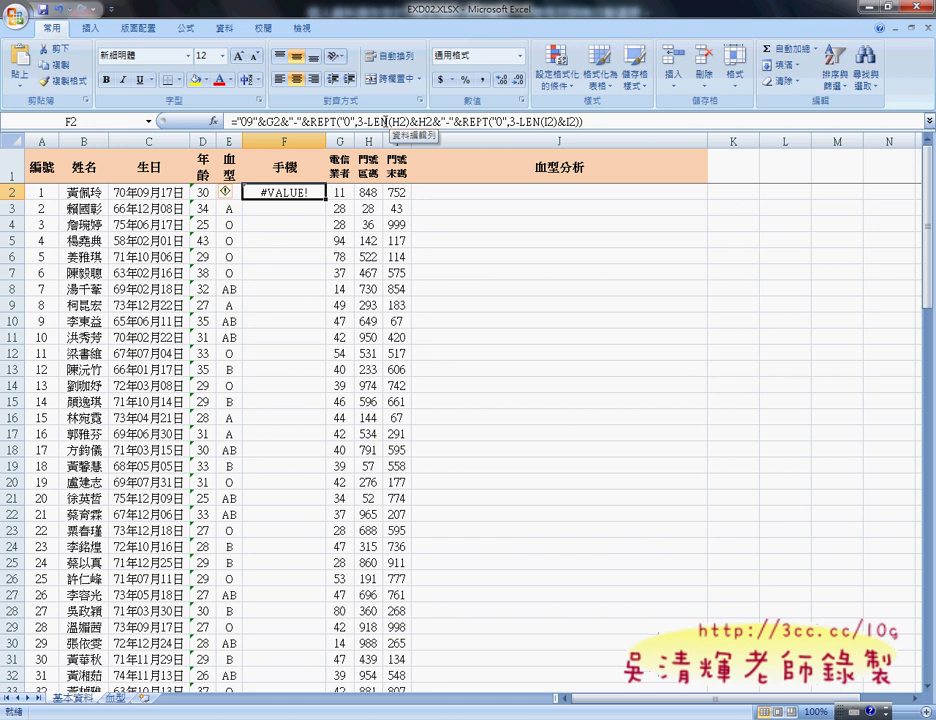
# Close each REPT right after its LEN in F2, remove the surplus closing parentheses, and fill the formula down the 手機 column.
pyautogui.click(385, 121)
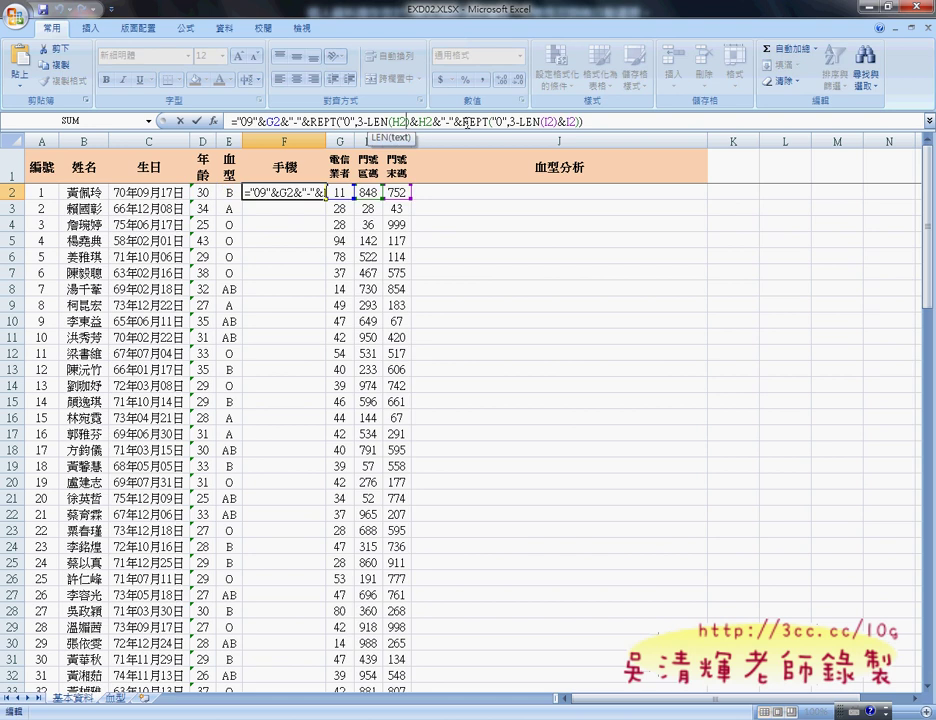
pyautogui.press('Right')
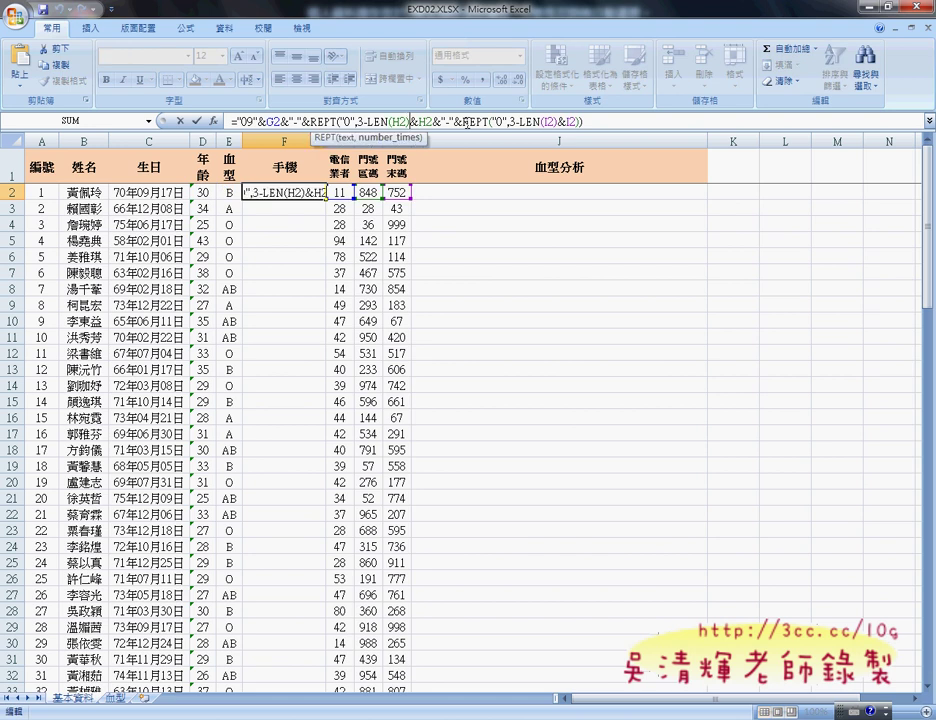
pyautogui.write(')')
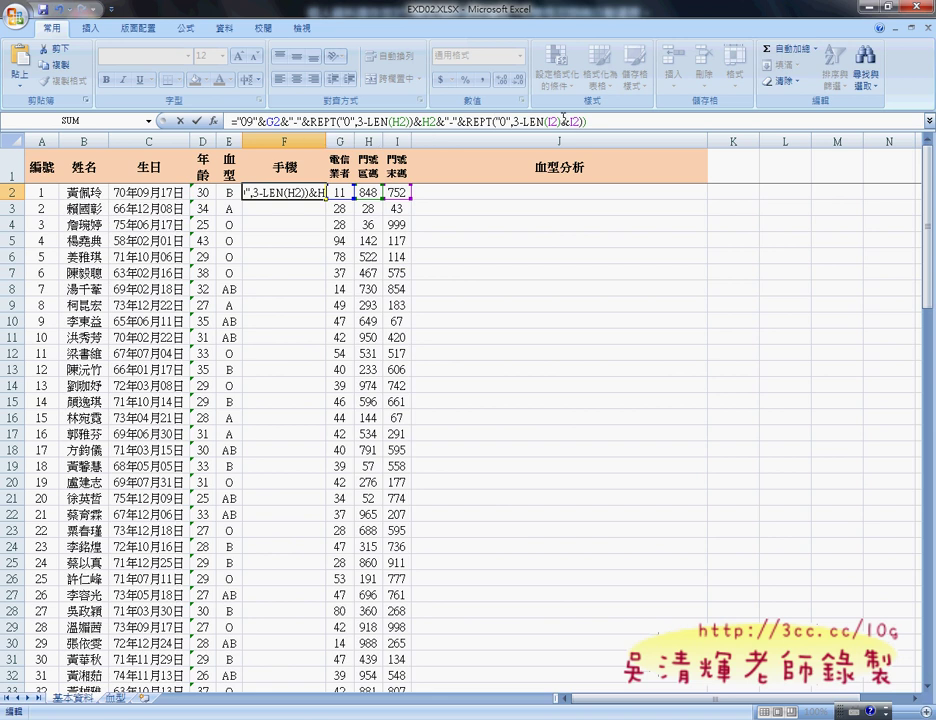
pyautogui.click(577, 121)
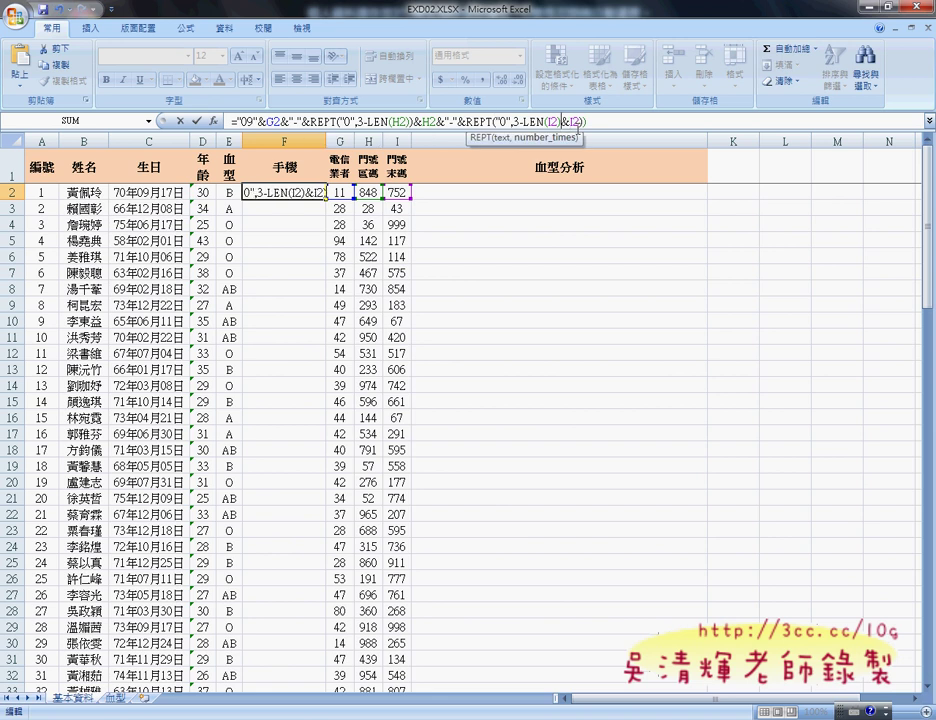
pyautogui.write(')')
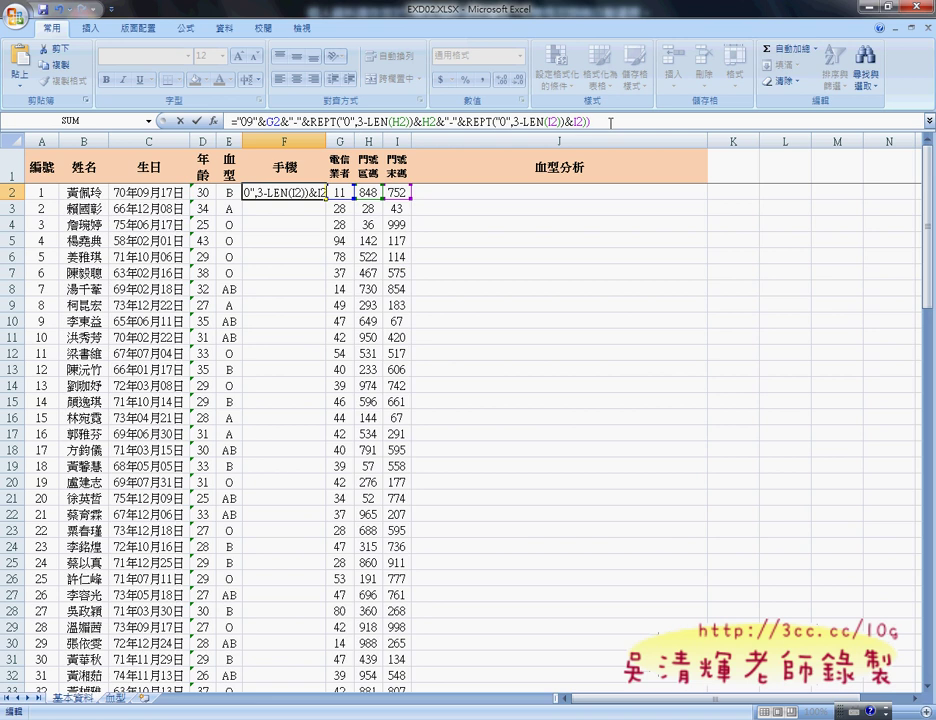
pyautogui.press('BackSpace')
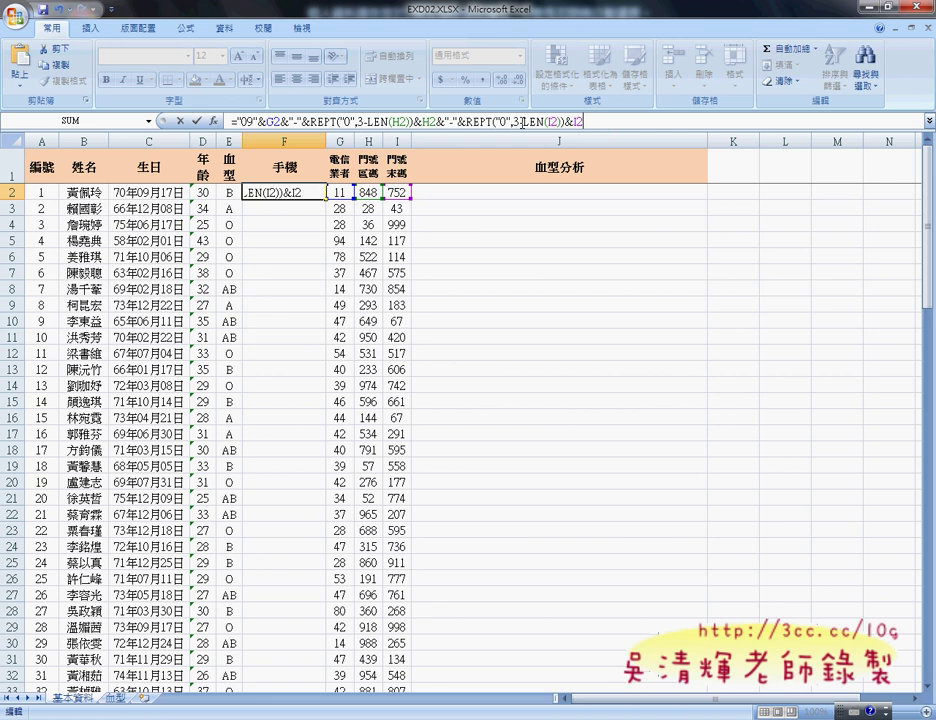
pyautogui.click(196, 120)
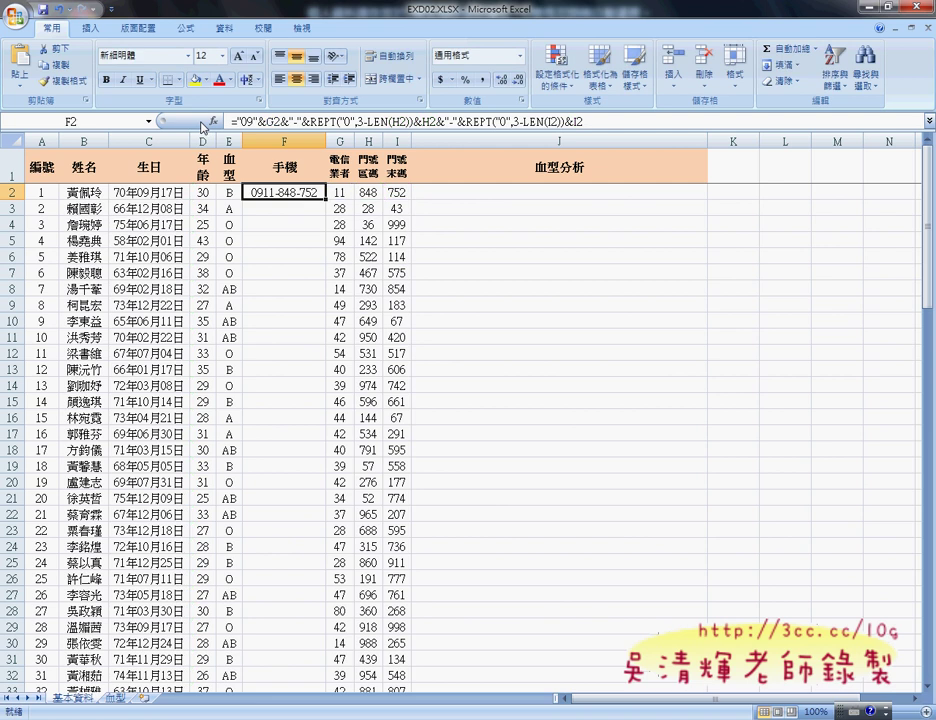
pyautogui.doubleClick(325, 199)
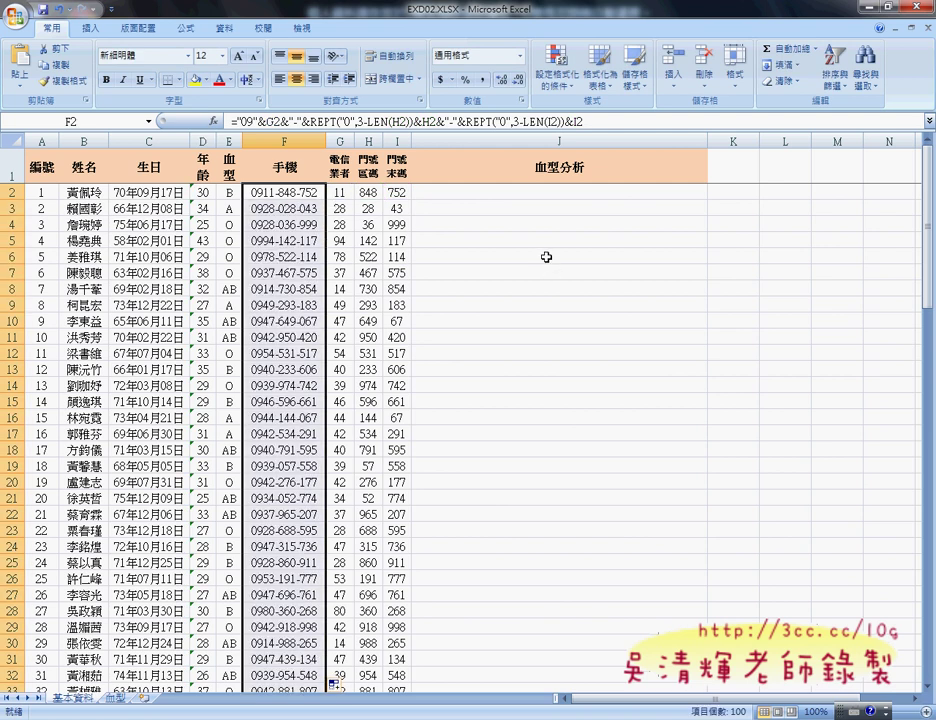
# Insert the VLOOKUP function from the full function list into cell J2 under 血型分析.
pyautogui.click(531, 193)
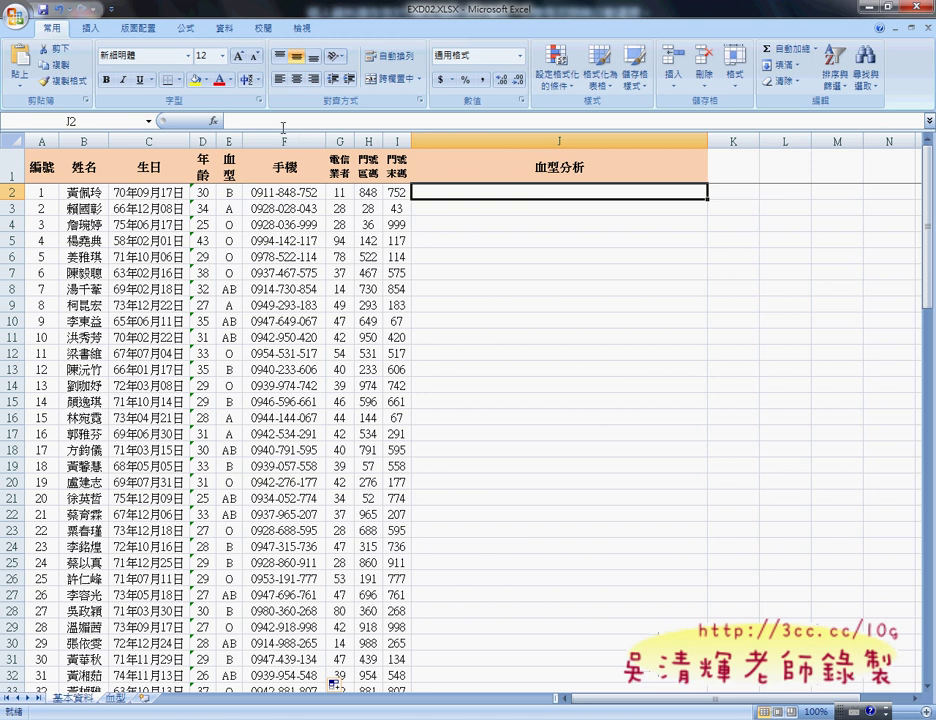
pyautogui.click(255, 121)
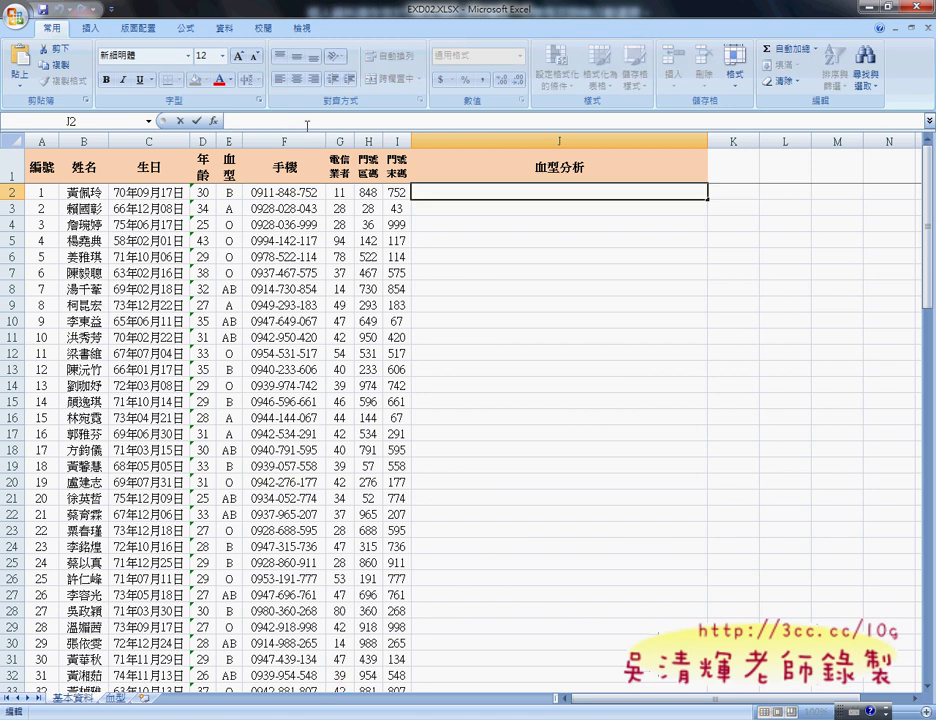
pyautogui.click(213, 121)
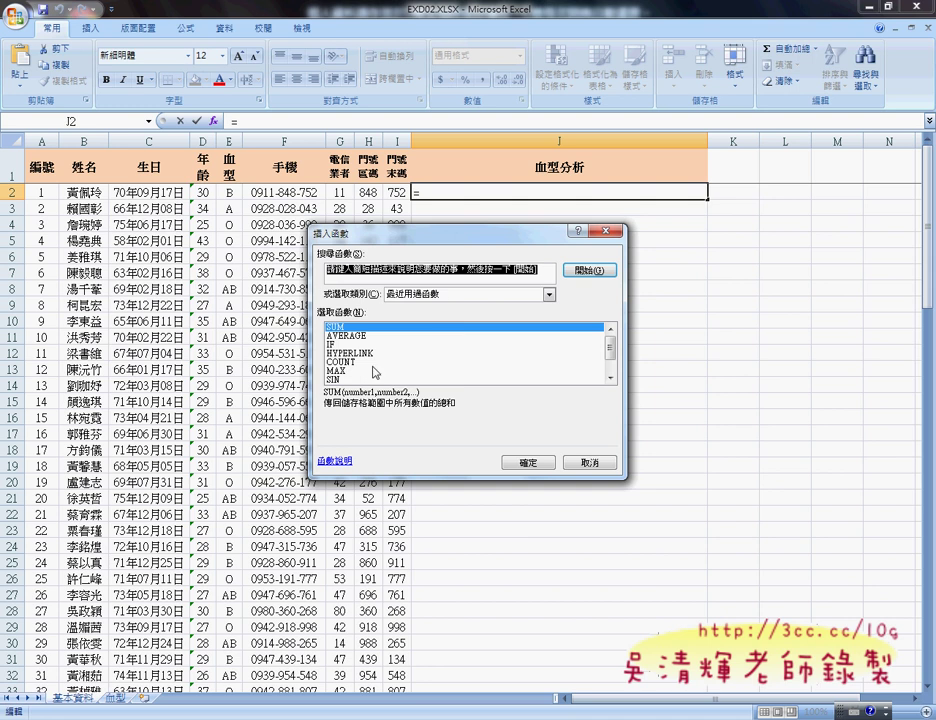
pyautogui.click(465, 294)
pyautogui.click(416, 316)
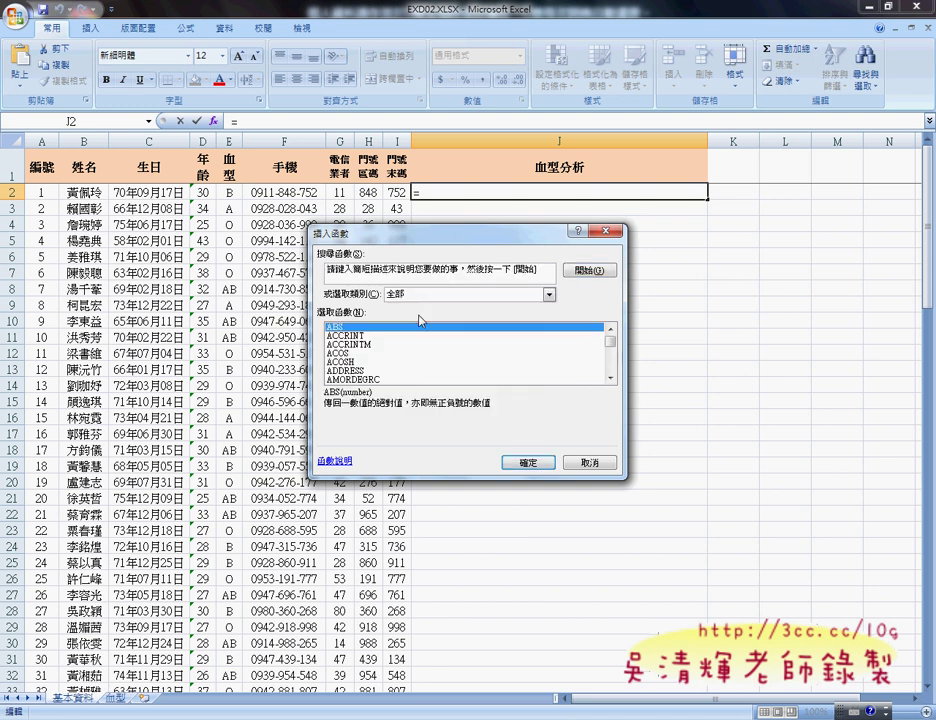
pyautogui.click(375, 371)
pyautogui.press('v')
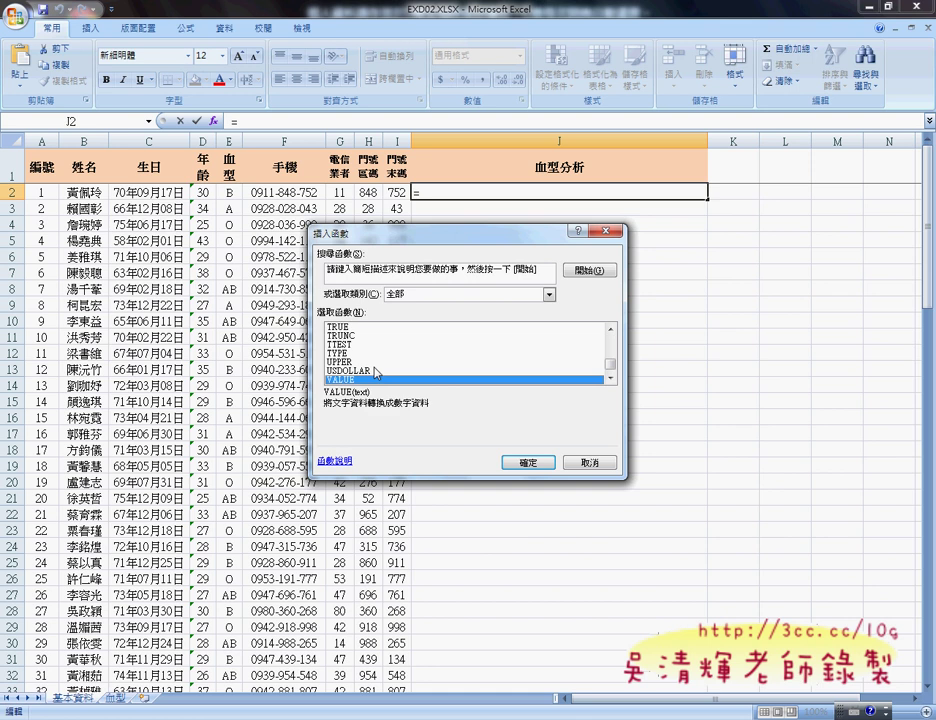
pyautogui.press('l')
pyautogui.click(526, 463)
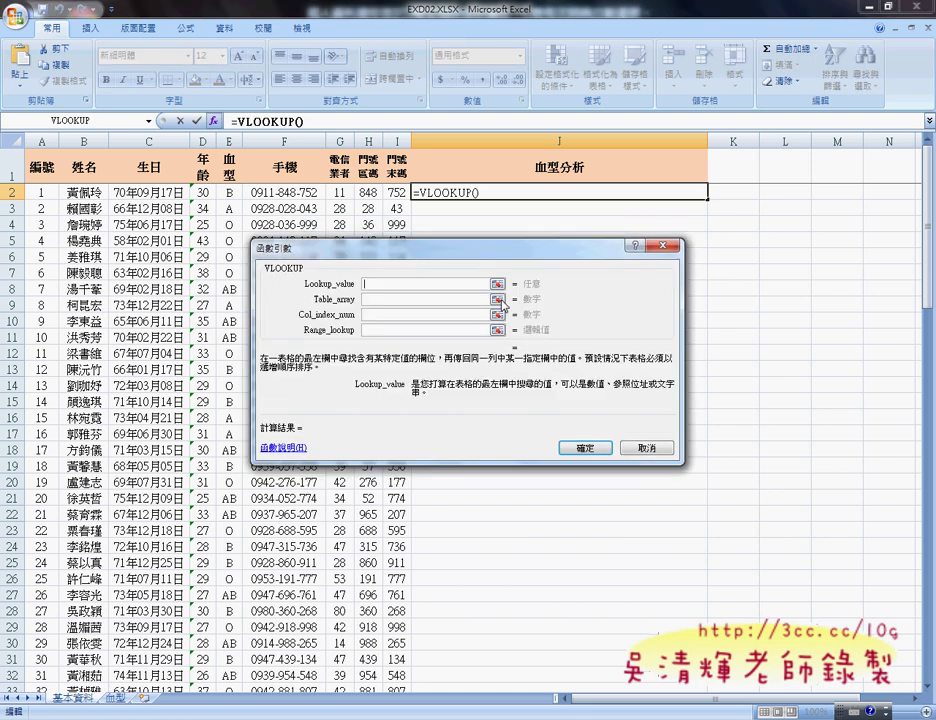
# Set VLOOKUP's Lookup_value to big5(E2)&"型".
pyautogui.moveTo(397, 254); pyautogui.dragTo(512, 249)
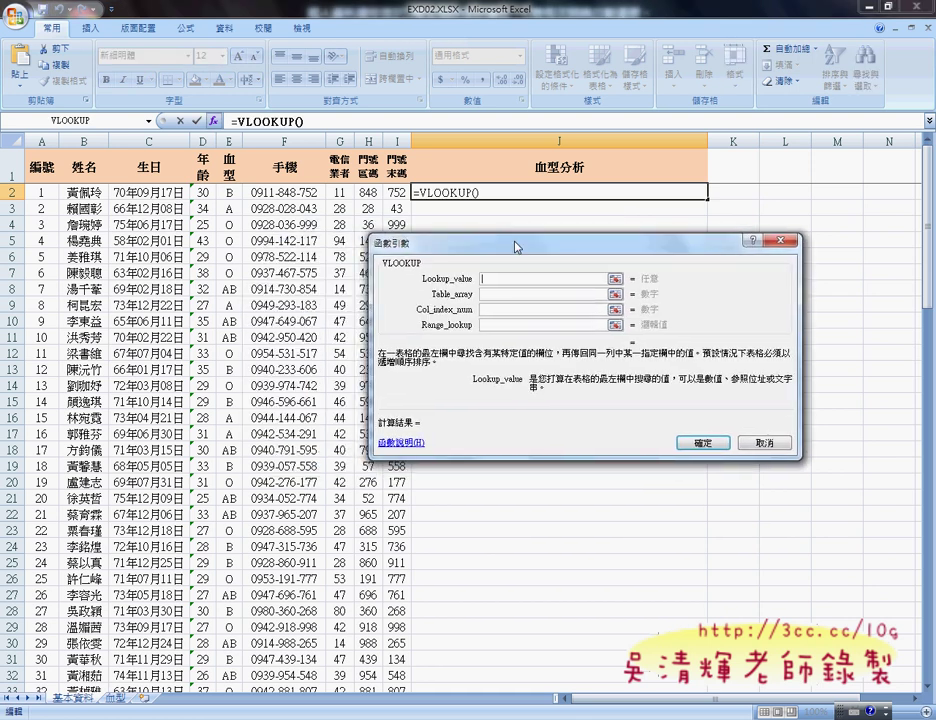
pyautogui.click(230, 192)
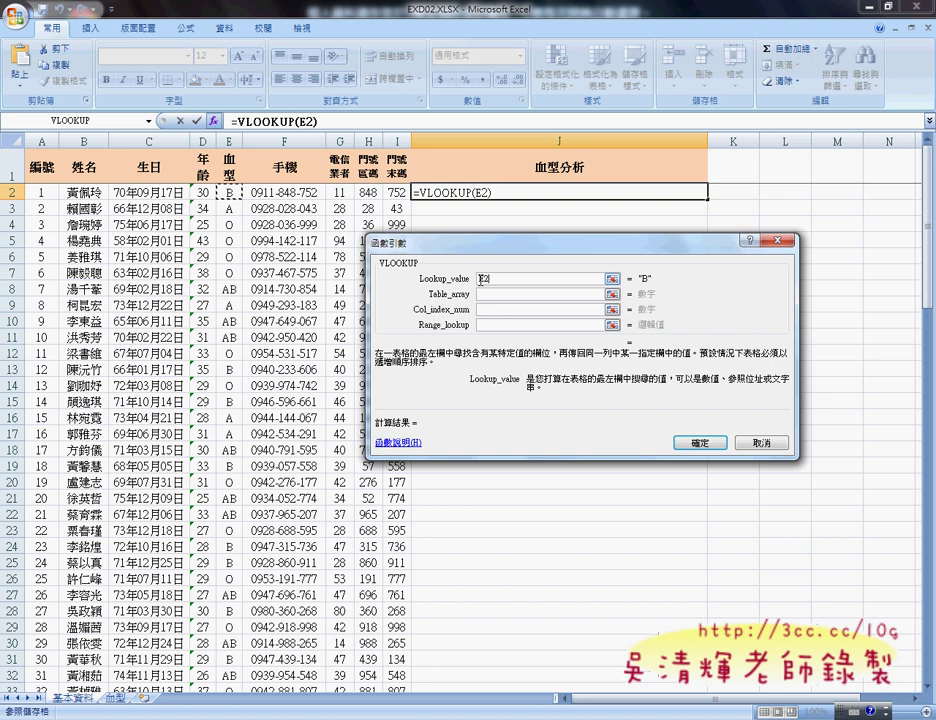
pyautogui.click(481, 281)
pyautogui.write('big')
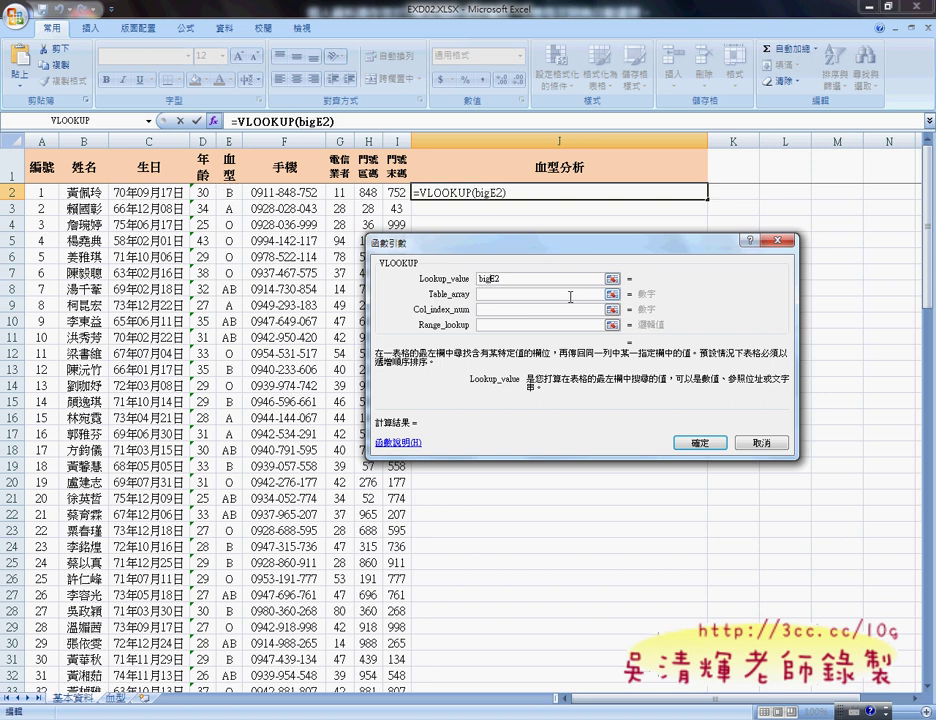
pyautogui.write('5(E2')
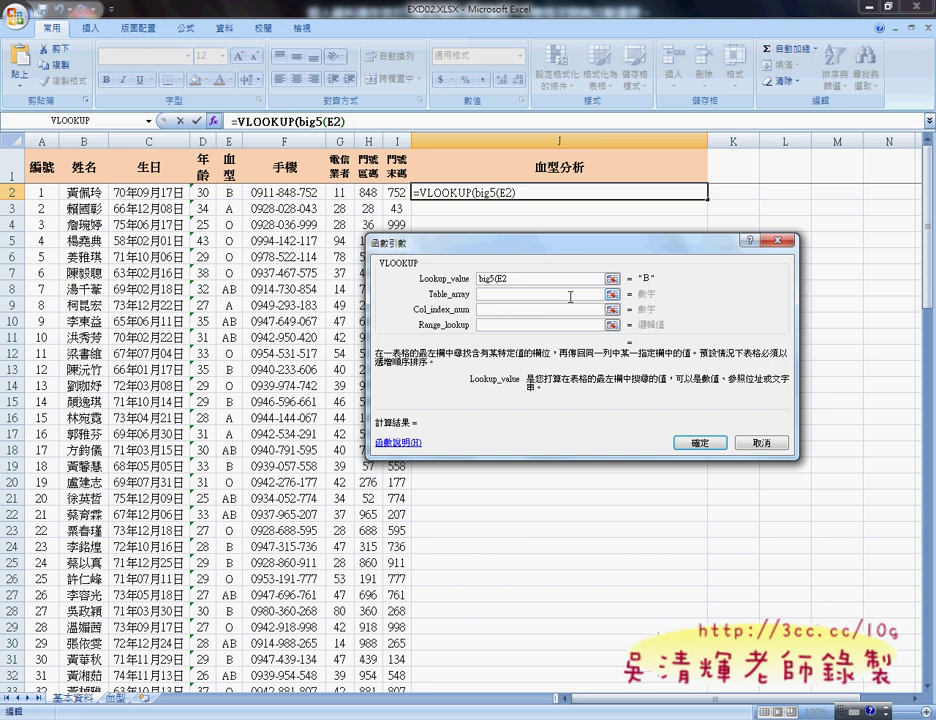
pyautogui.write(')&"')
pyautogui.hotkey('ctrl', 'space')
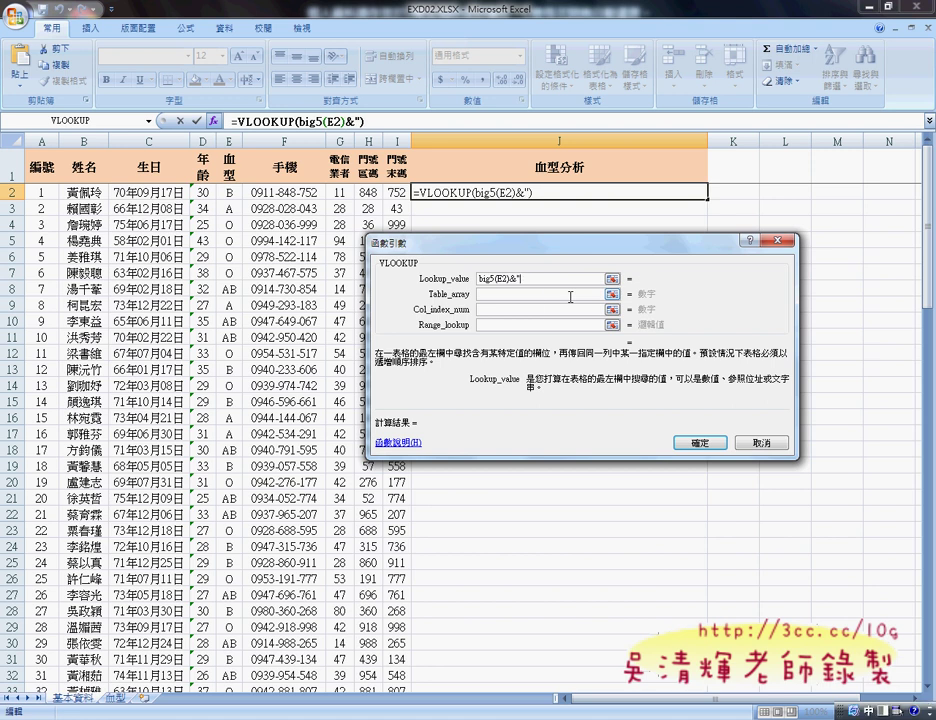
pyautogui.write('型"')
pyautogui.click(570, 295)
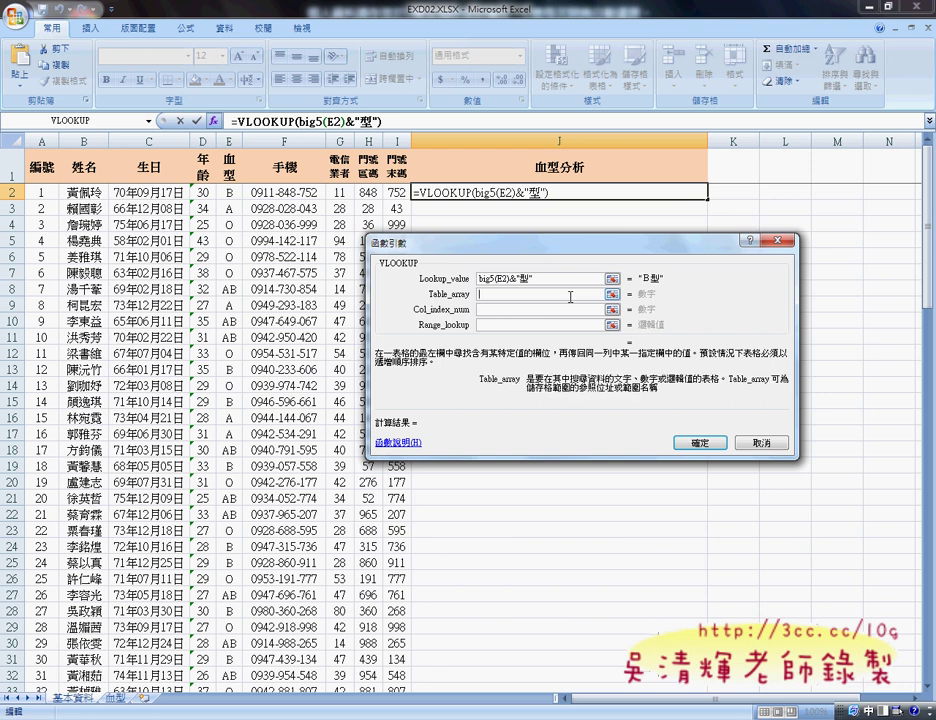
# Complete the VLOOKUP in J2 with the named range 血型 as Table_array, Col_index_num 2 and Range_lookup 0.
pyautogui.press('F3')
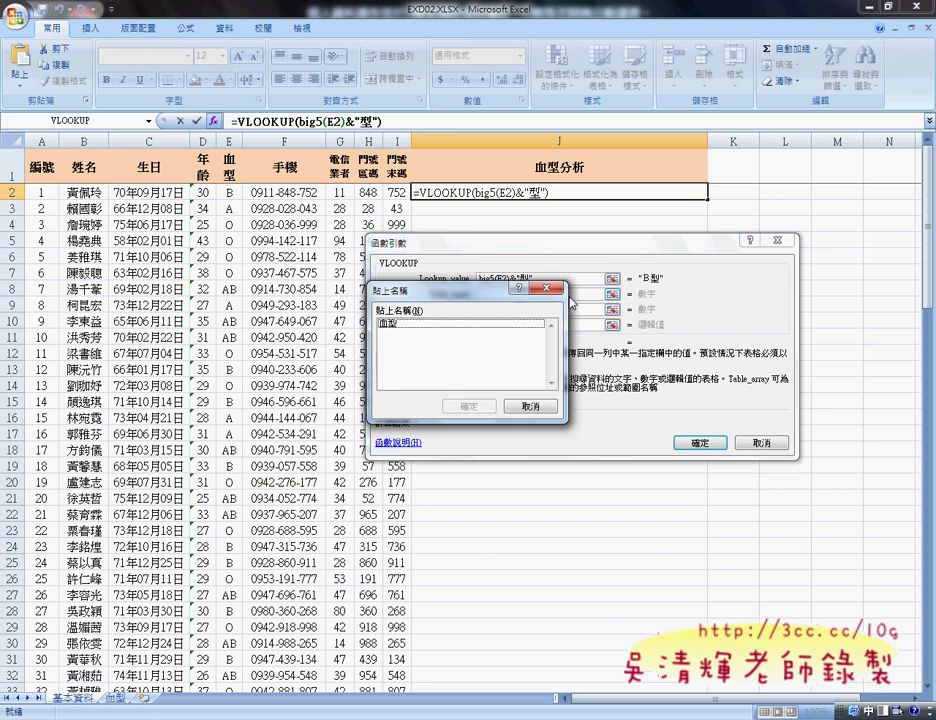
pyautogui.doubleClick(384, 324)
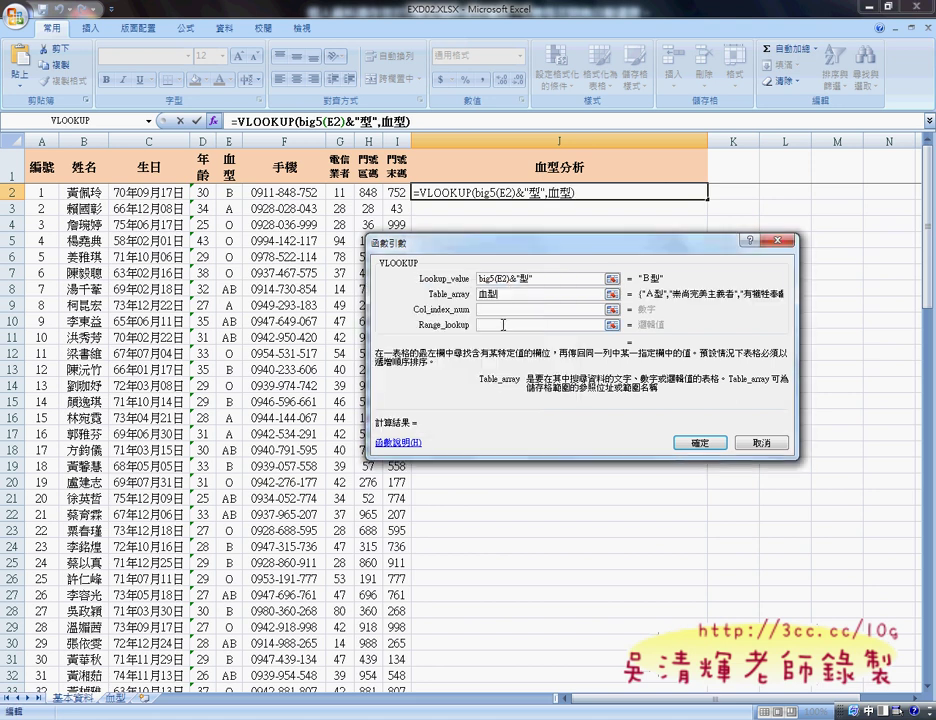
pyautogui.press('Tab')
pyautogui.write('2')
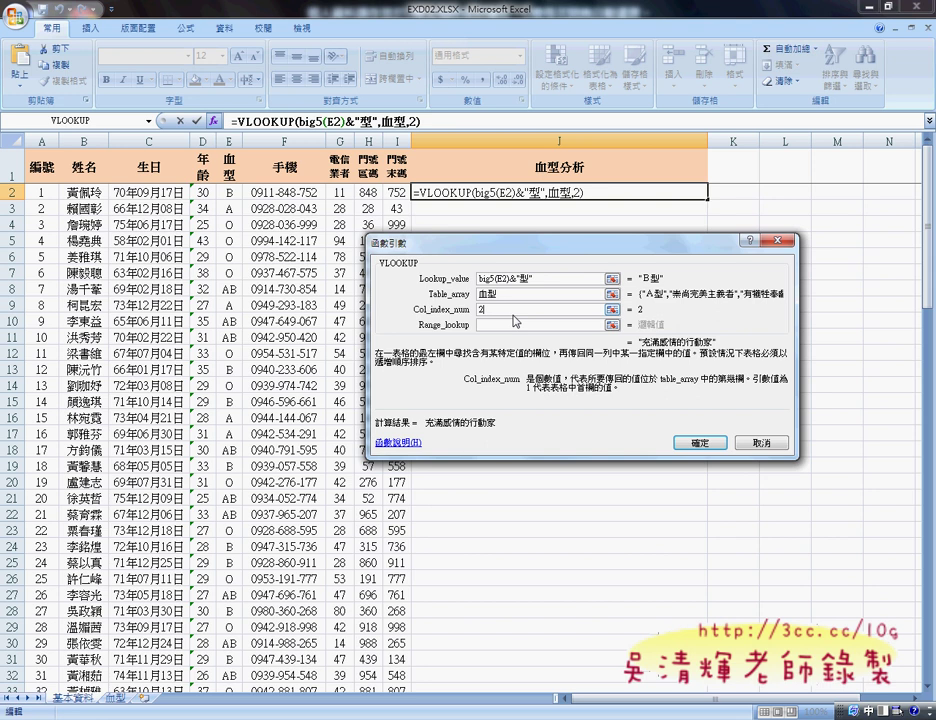
pyautogui.click(512, 326)
pyautogui.write('0')
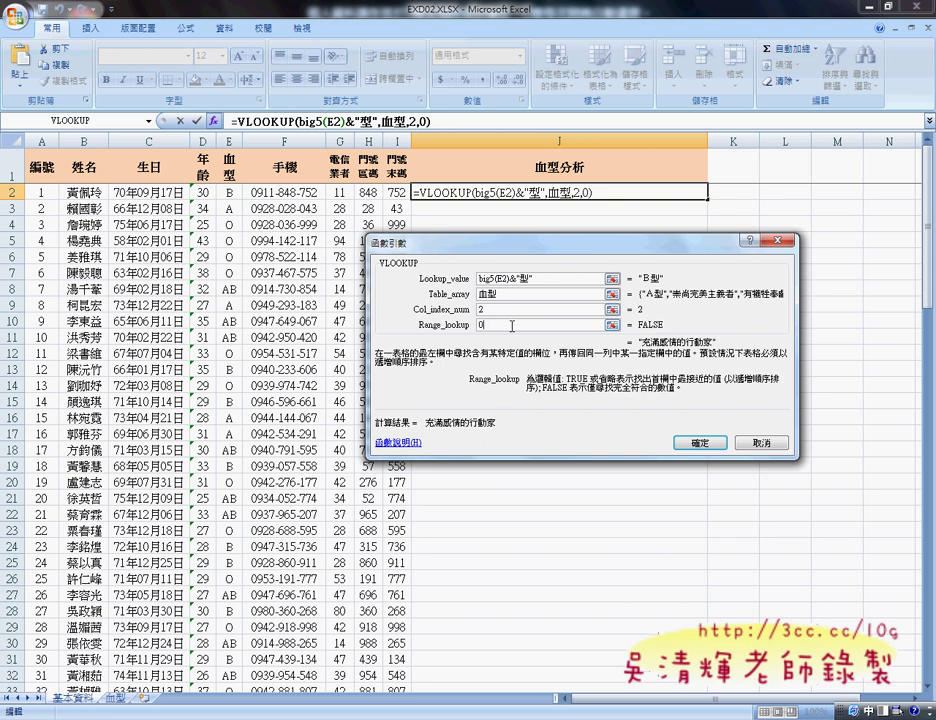
pyautogui.press('Return')
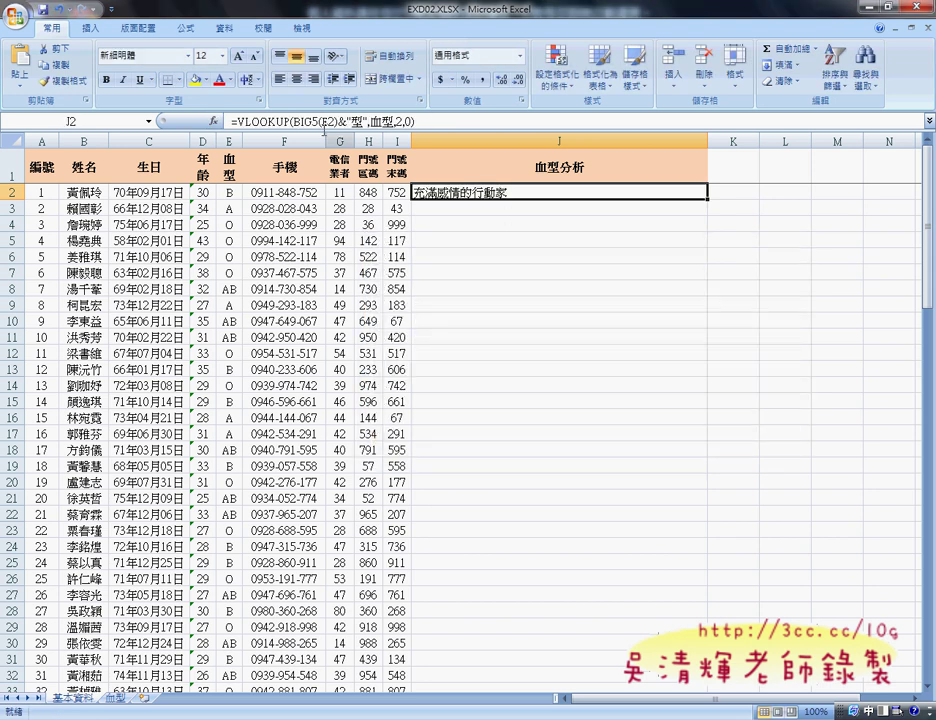
# Insert the special symbol ★ into the empty helper cell L2.
pyautogui.click(778, 199)
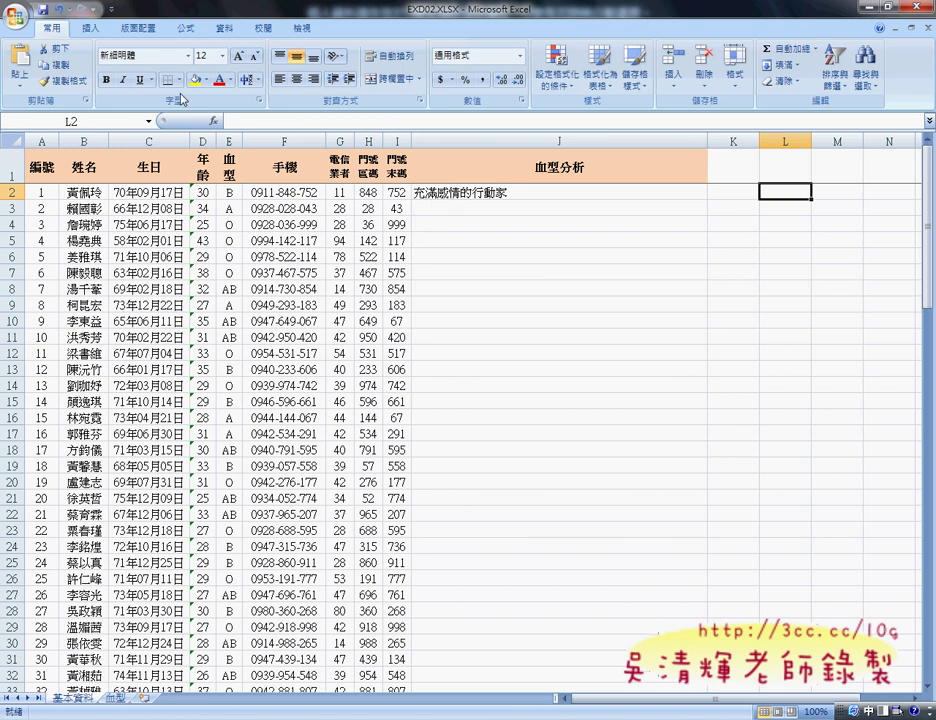
pyautogui.click(90, 28)
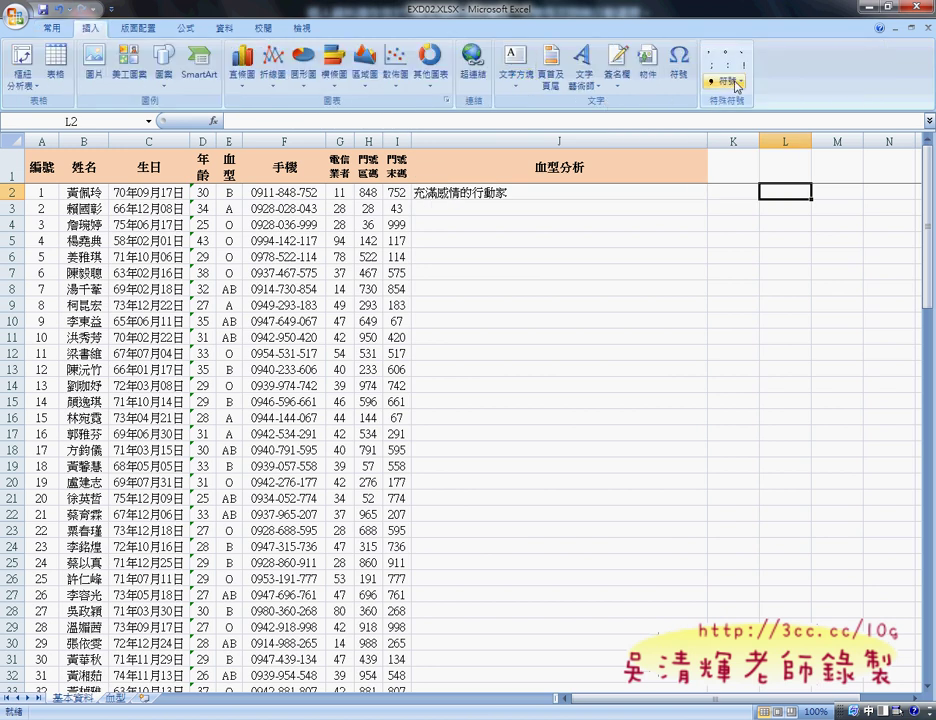
pyautogui.click(735, 81)
pyautogui.click(722, 188)
pyautogui.click(241, 136)
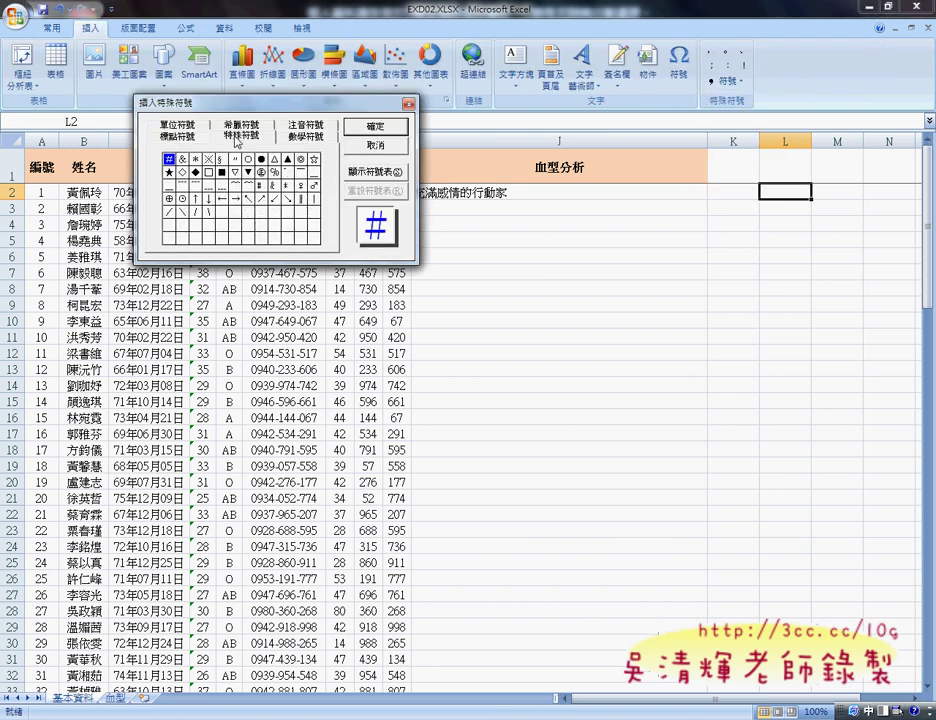
pyautogui.click(268, 158)
pyautogui.doubleClick(268, 158)
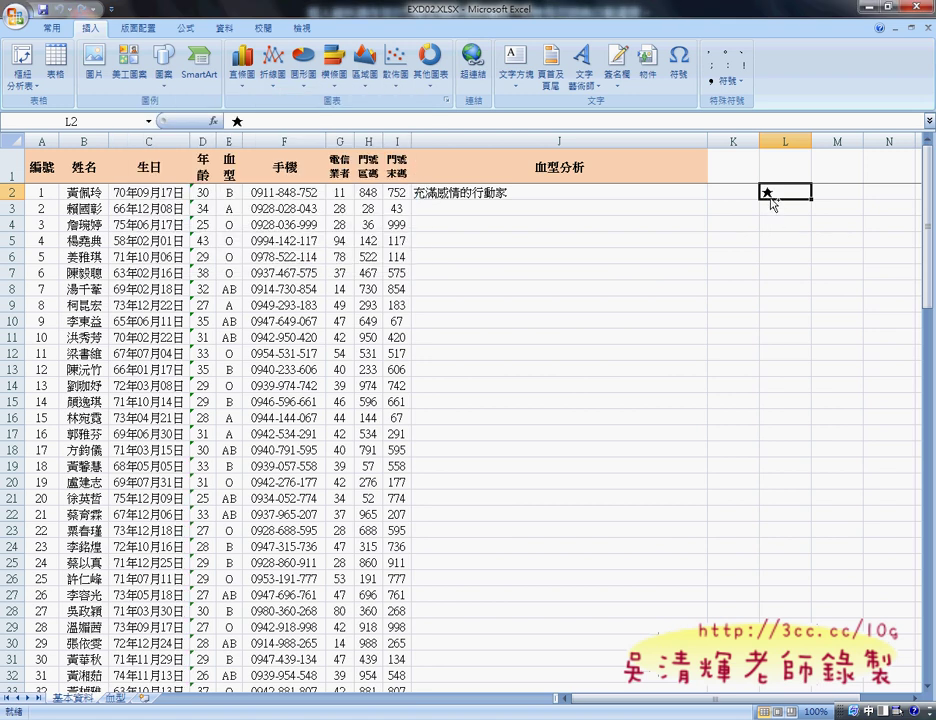
pyautogui.hotkey('ctrl', 'c')
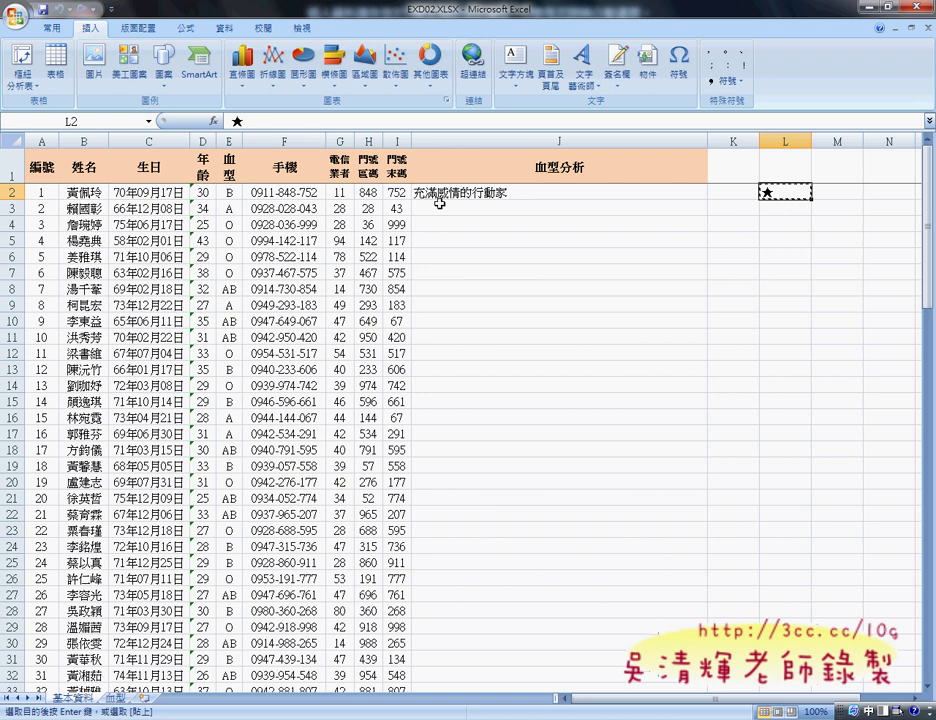
pyautogui.press('Left')
pyautogui.press('Left')
pyautogui.click(315, 118)
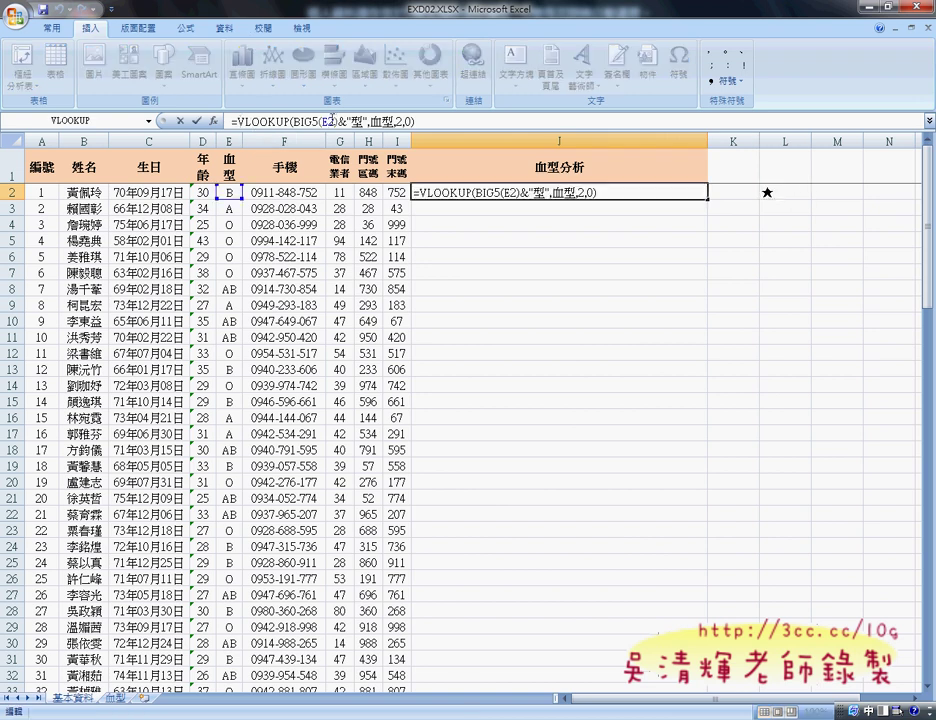
pyautogui.write('""')
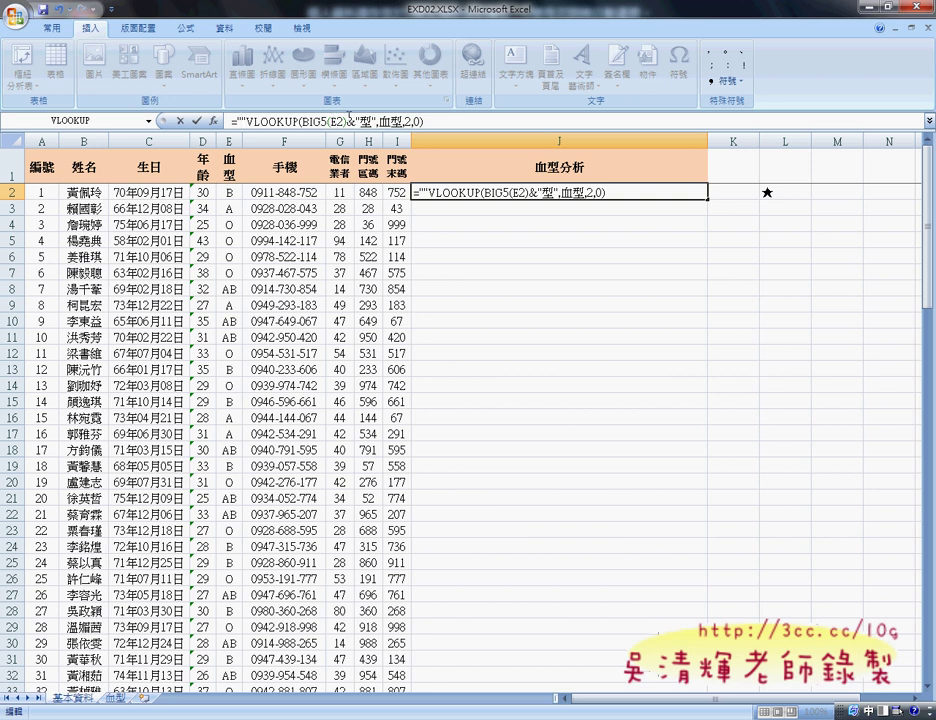
pyautogui.press('BackSpace')
pyautogui.press('BackSpace')
pyautogui.press('BackSpace')
pyautogui.click(197, 121)
# Copy the ★ character from L2 and put "★"& in front of the VLOOKUP in J2's formula.
pyautogui.click(786, 198)
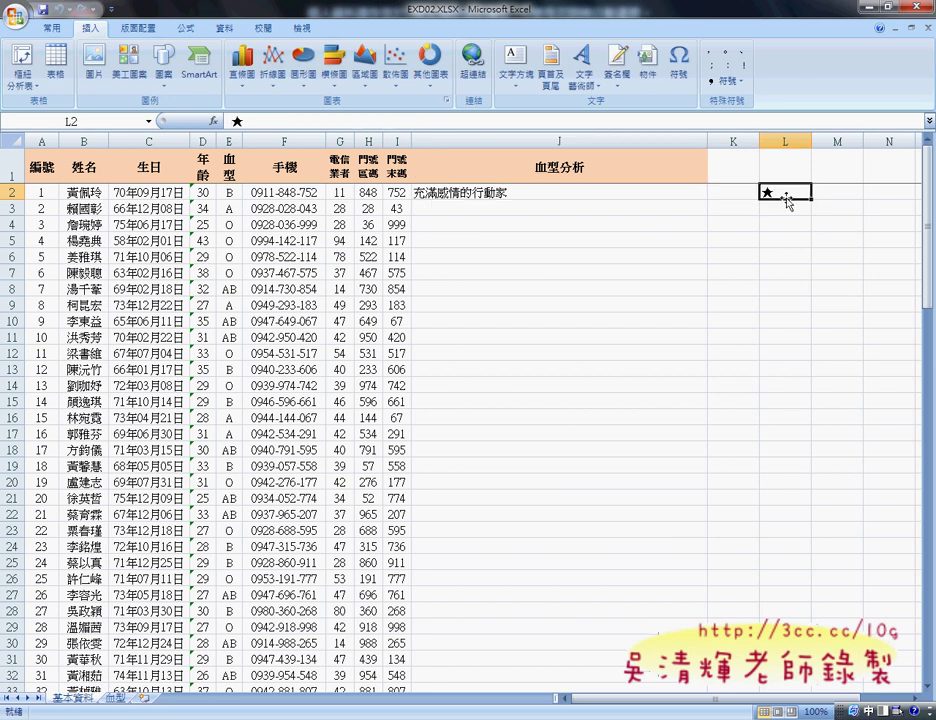
pyautogui.doubleClick(766, 192)
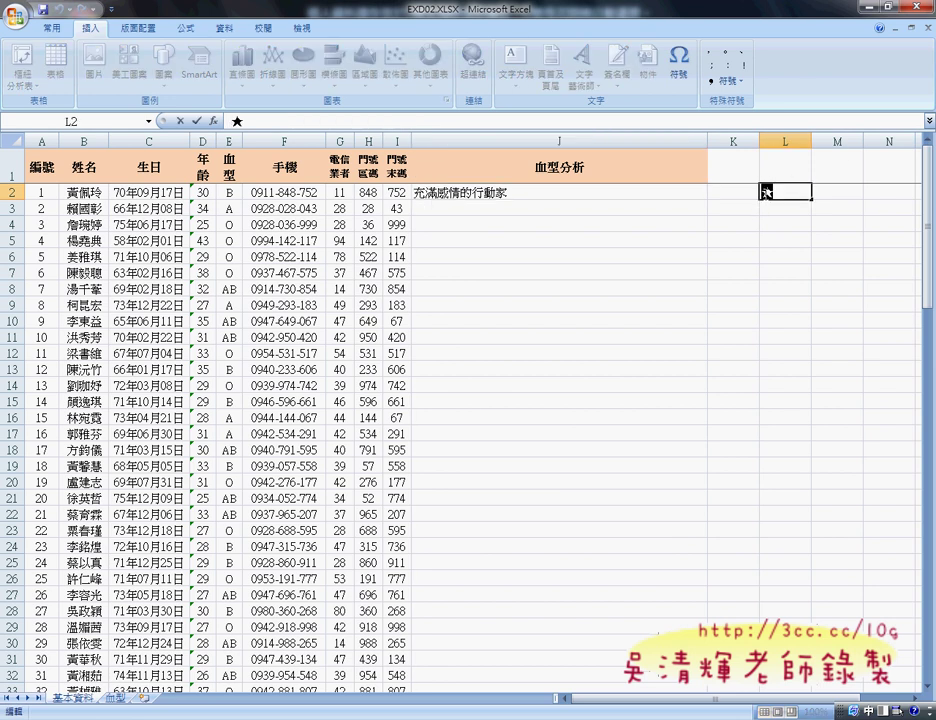
pyautogui.click(197, 121)
pyautogui.click(503, 194)
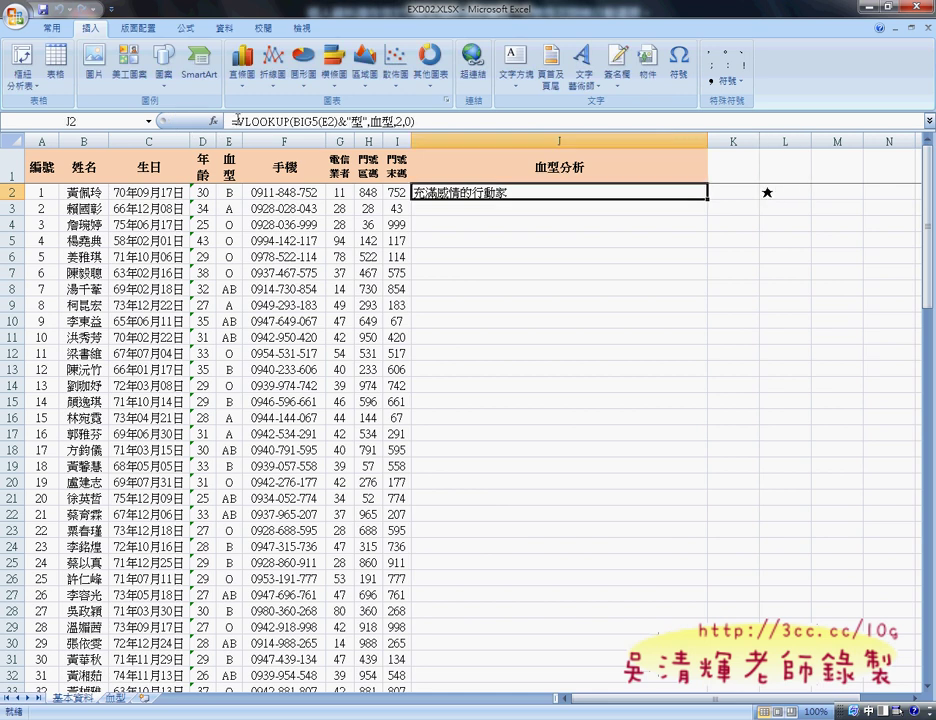
pyautogui.click(328, 124)
pyautogui.write('"')
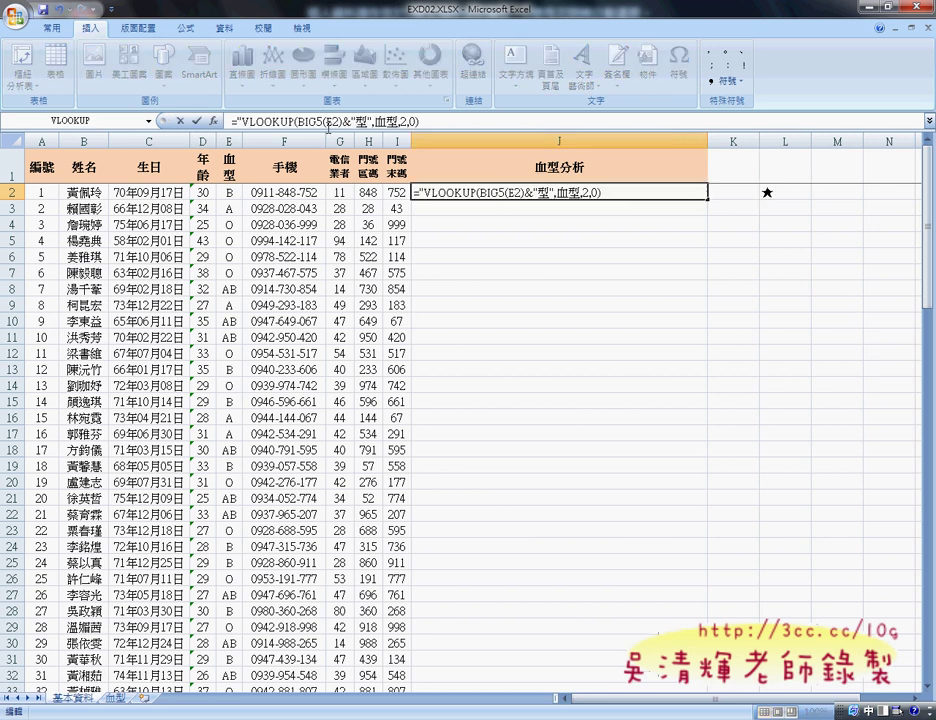
pyautogui.hotkey('ctrl', 'v')
pyautogui.write('"')
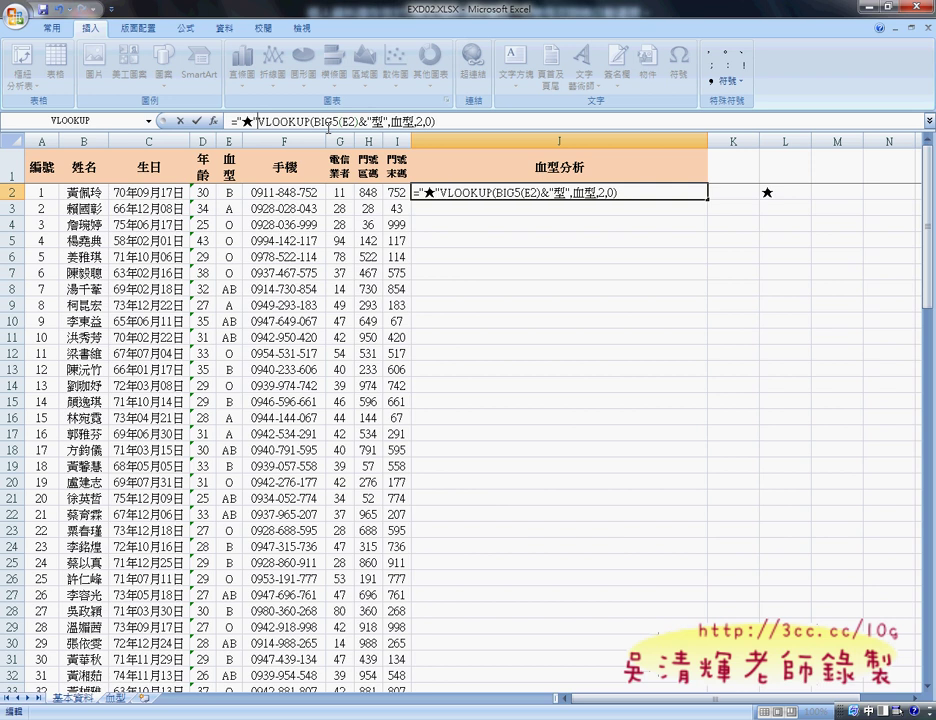
pyautogui.write('&')
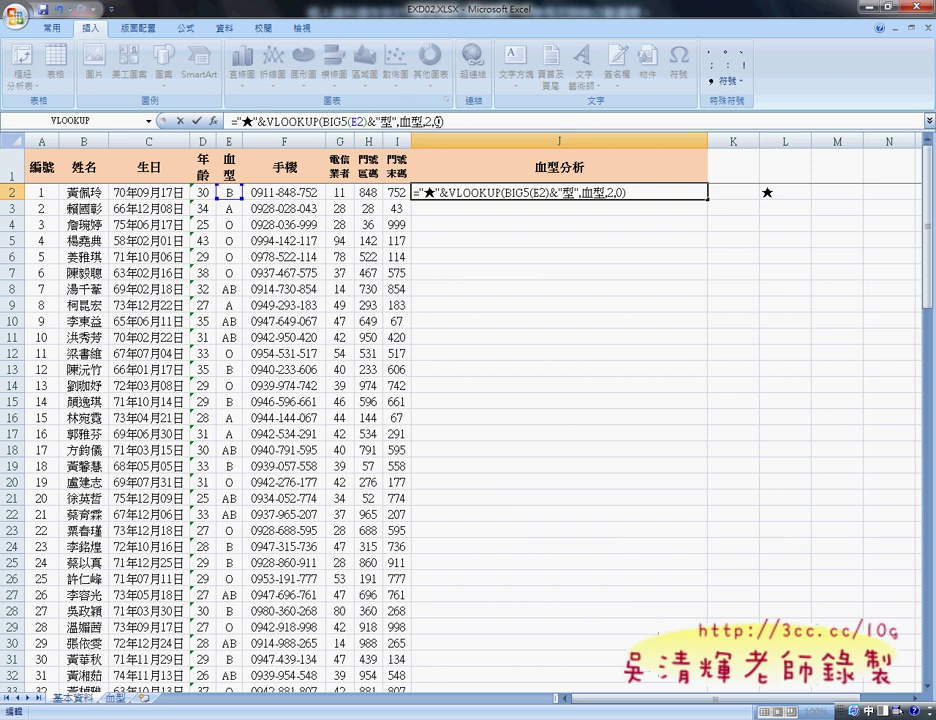
# Append & and a copy of the "★"&VLOOKUP segment in J2, set the copy's column index to 3, and fill down the 血型分析 column.
pyautogui.moveTo(444, 121); pyautogui.dragTo(238, 124)
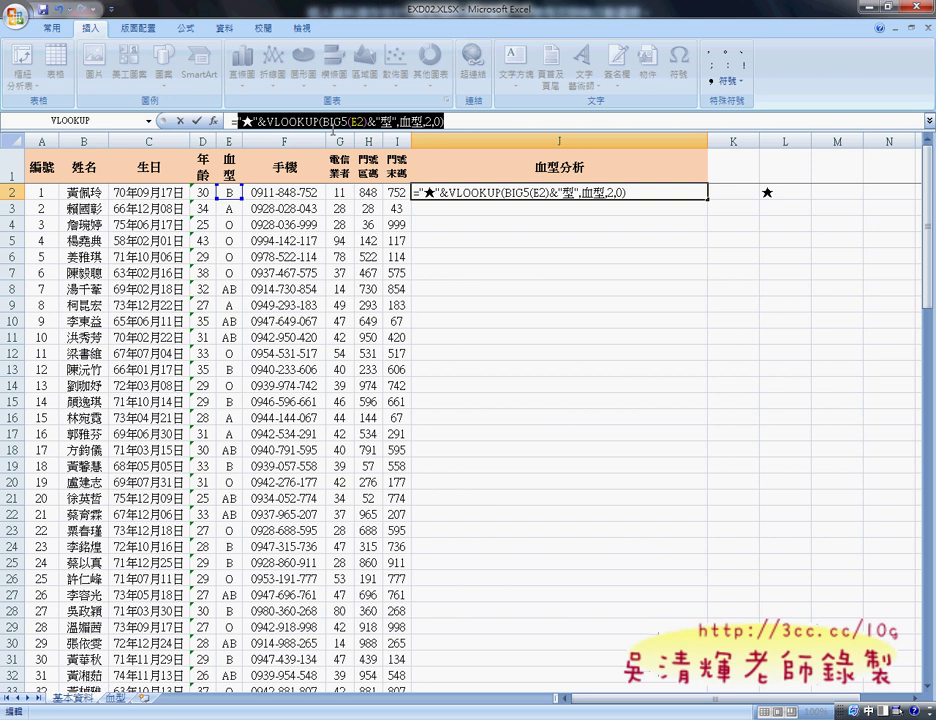
pyautogui.click(457, 121)
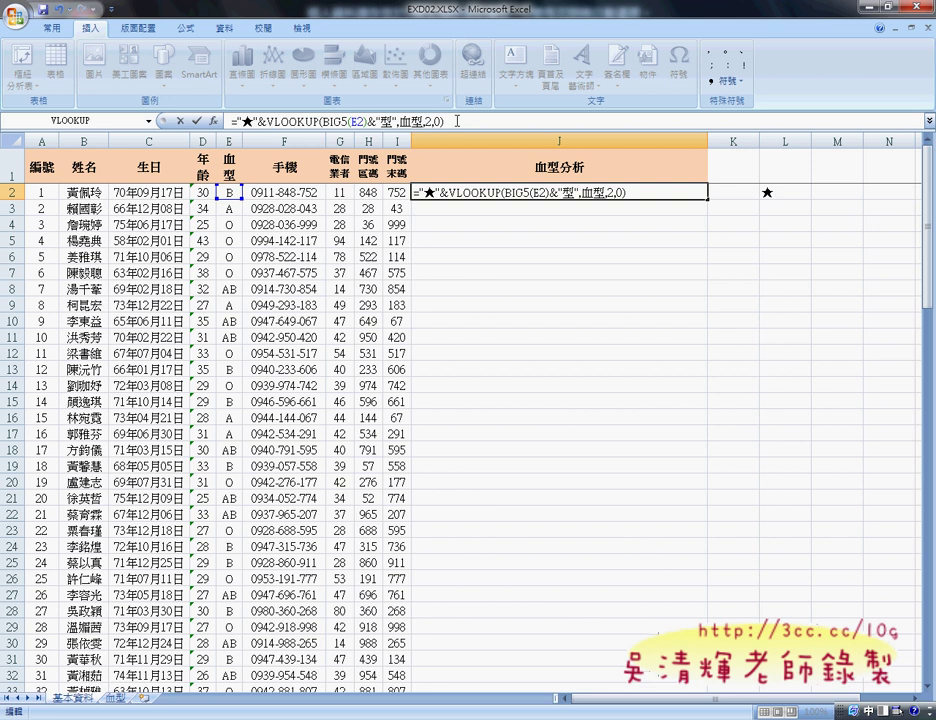
pyautogui.write('&')
pyautogui.hotkey('ctrl', 'v')
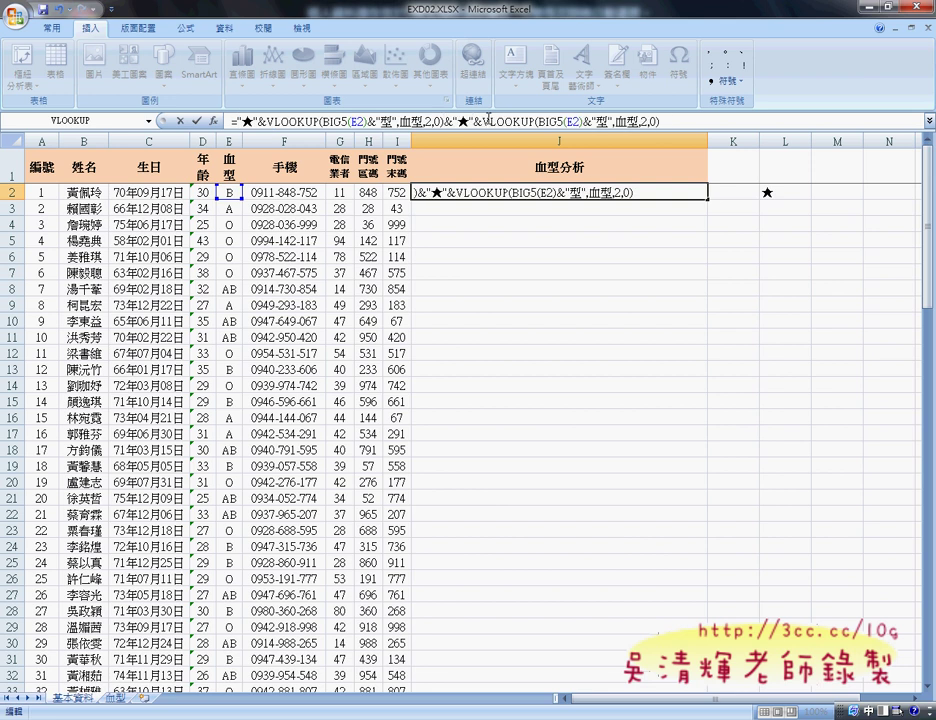
pyautogui.doubleClick(644, 121)
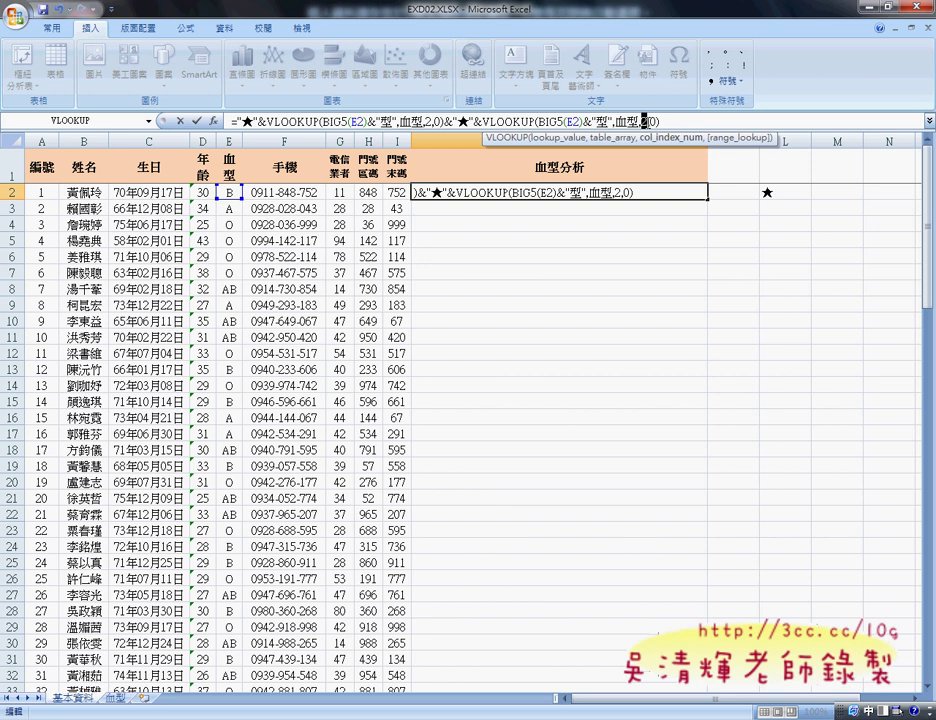
pyautogui.write('3')
pyautogui.click(199, 121)
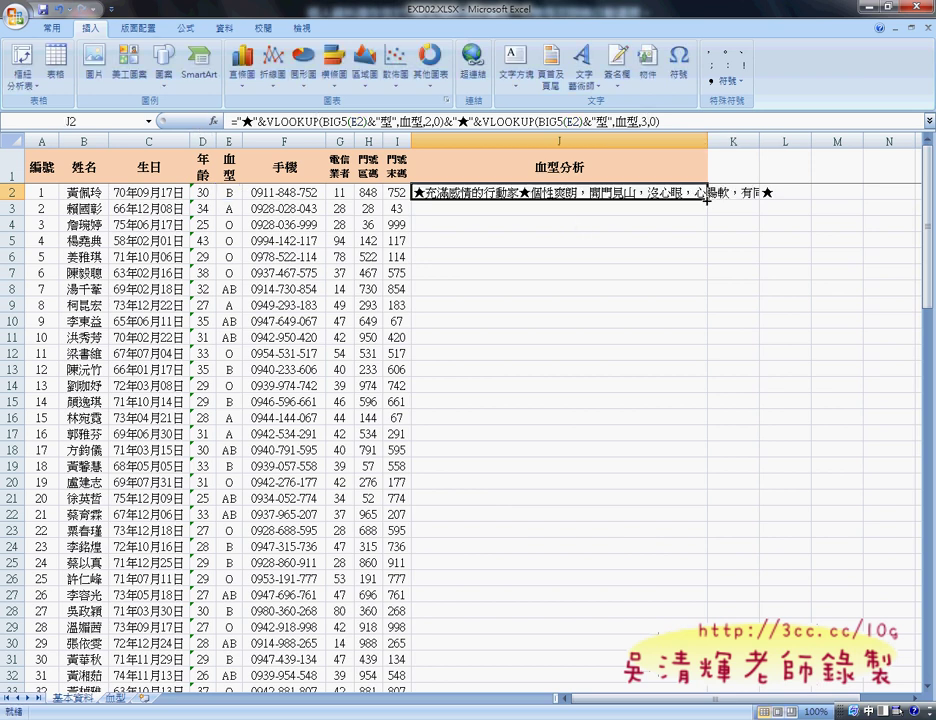
pyautogui.doubleClick(707, 200)
pyautogui.scroll(1, 115, 62)
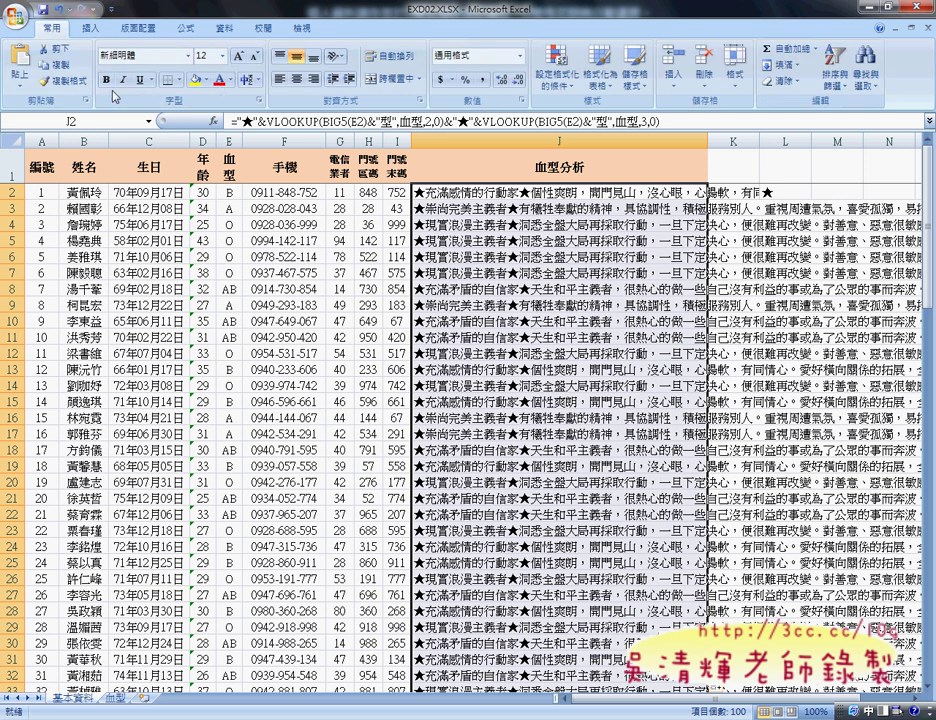
# Format the filled 血型分析 cells with font size 10 and wrapped text, and clear the helper star from L2.
pyautogui.click(222, 56)
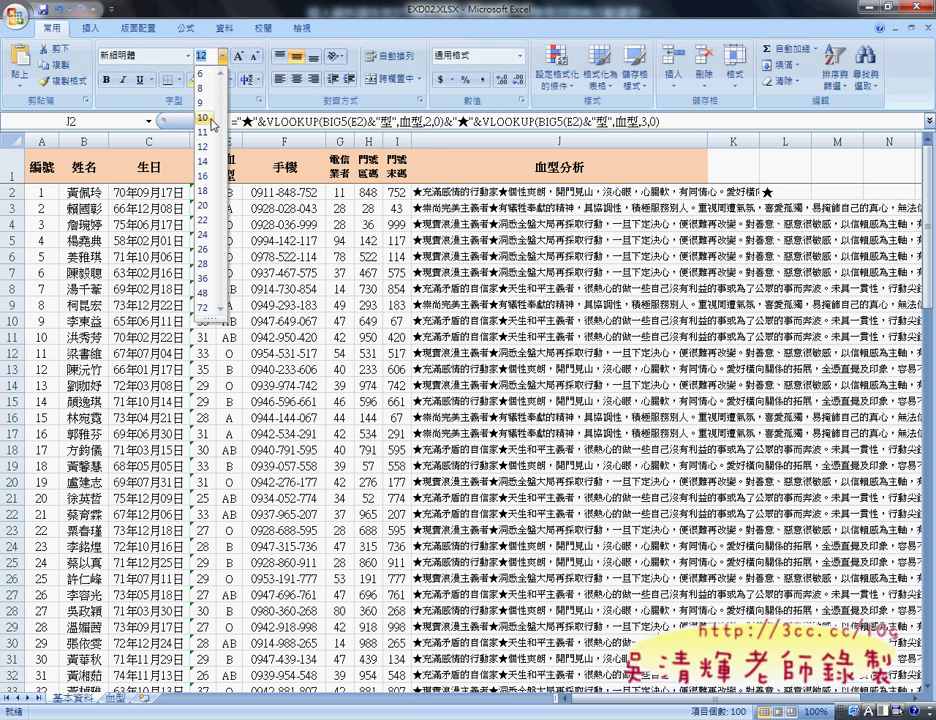
pyautogui.click(203, 117)
pyautogui.click(393, 56)
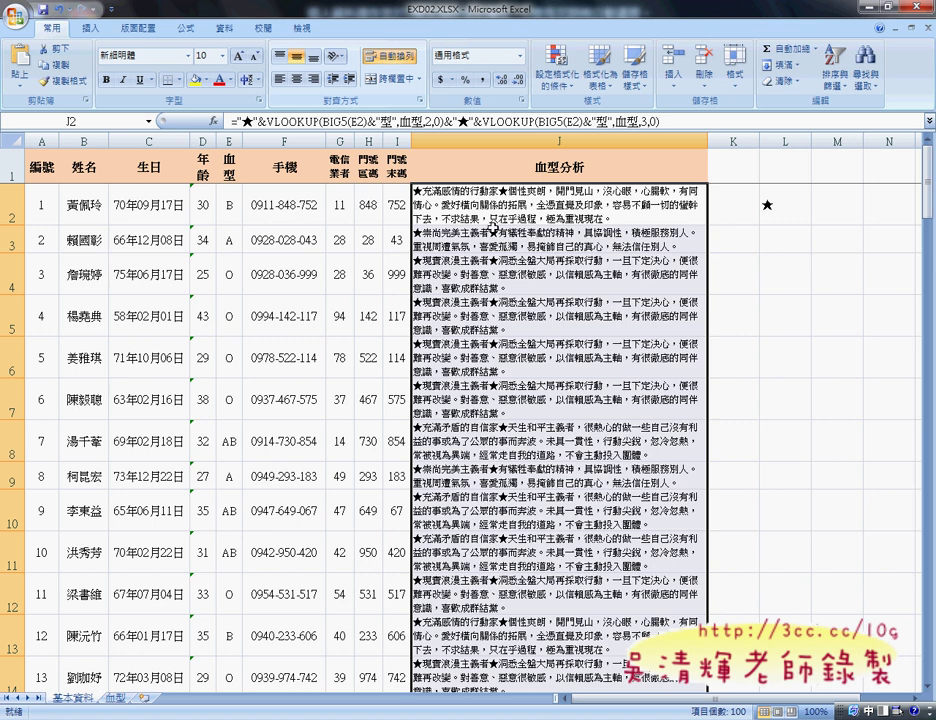
pyautogui.click(772, 211)
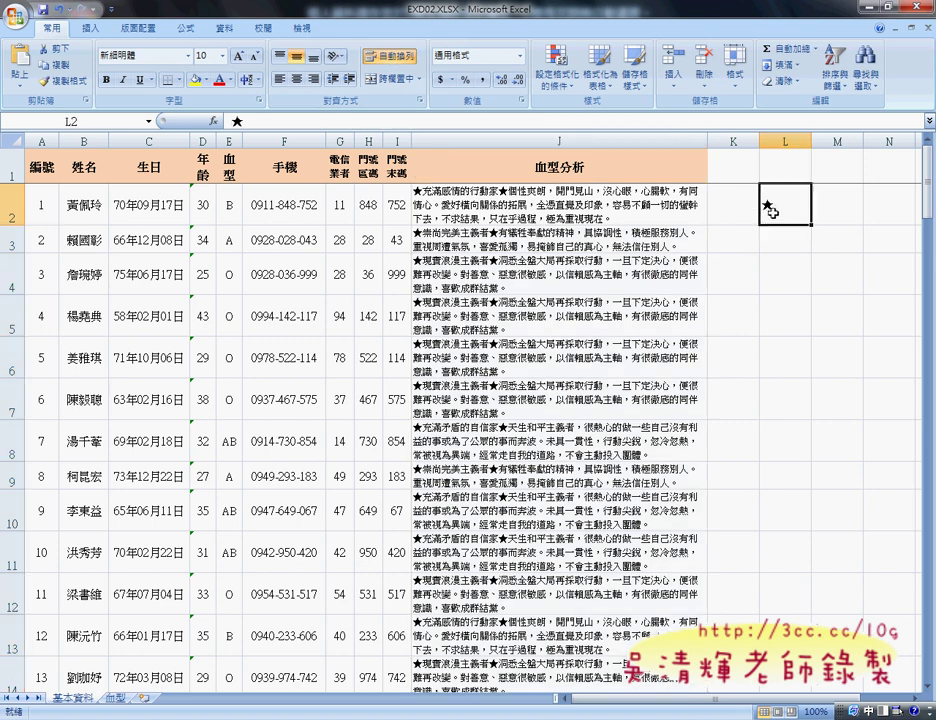
pyautogui.press('Delete')
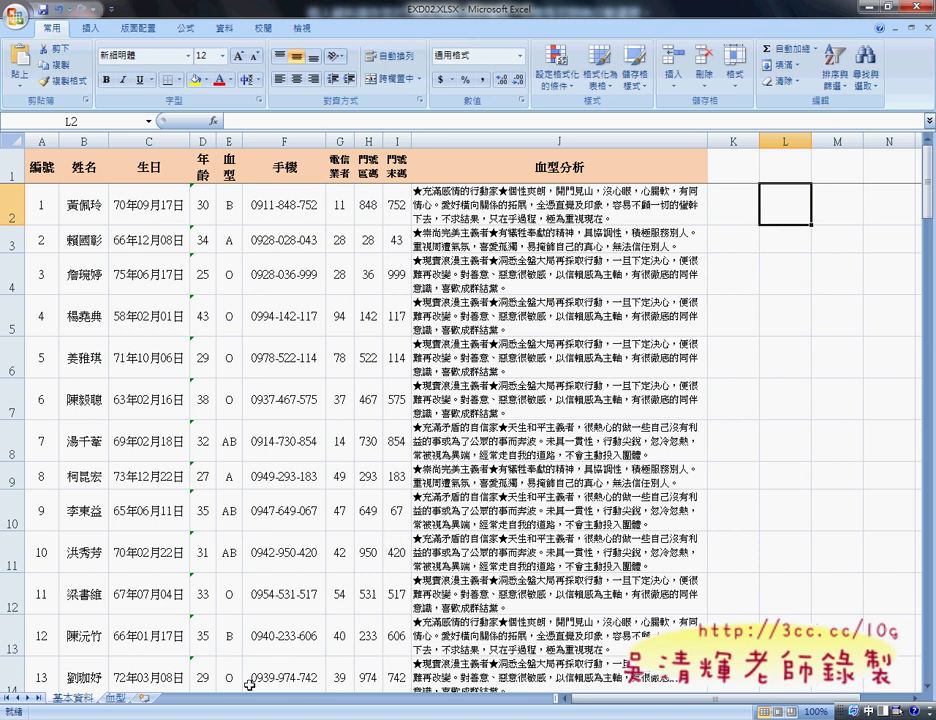
# Check the exercise 203 instructions in the PDF and set the height of rows 2 through 101 to 60.
pyautogui.hotkey('alt', 'Tab')
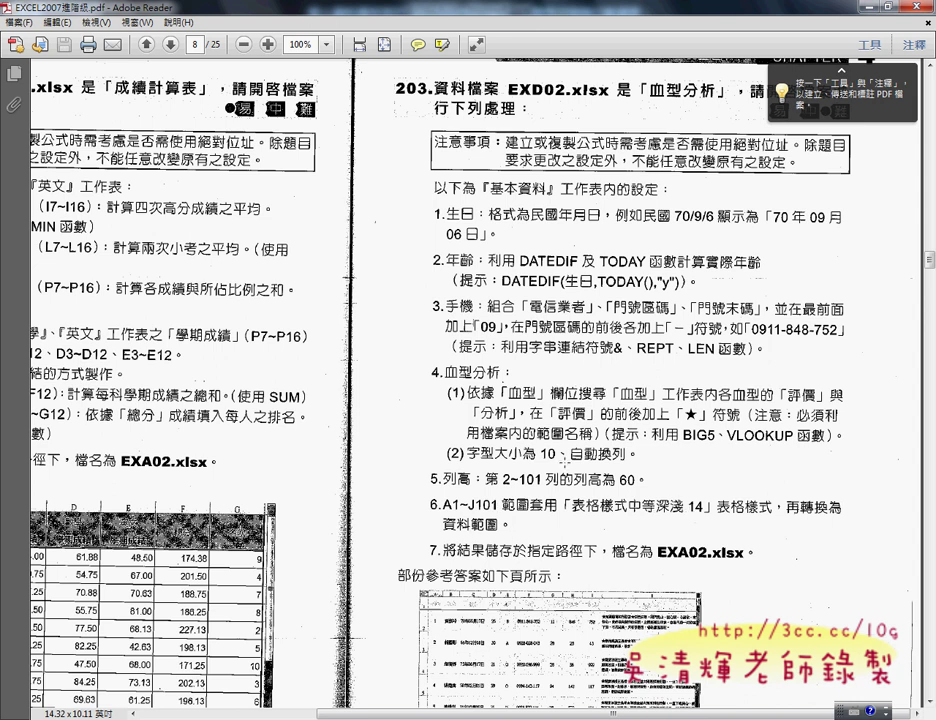
pyautogui.click(905, 7)
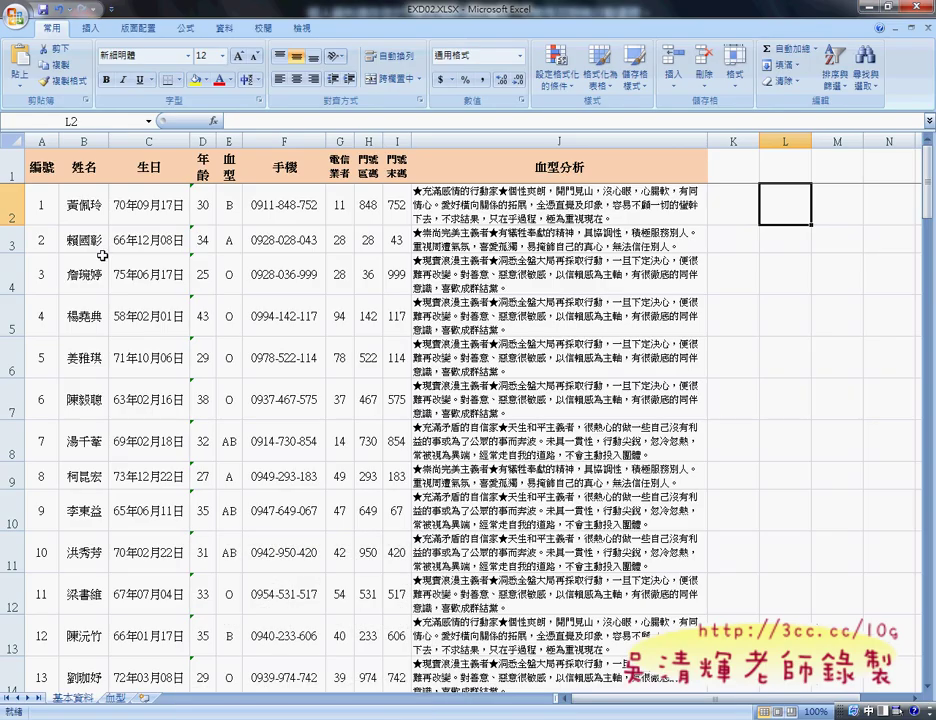
pyautogui.click(10, 210)
pyautogui.scroll(-8, 35, 312)
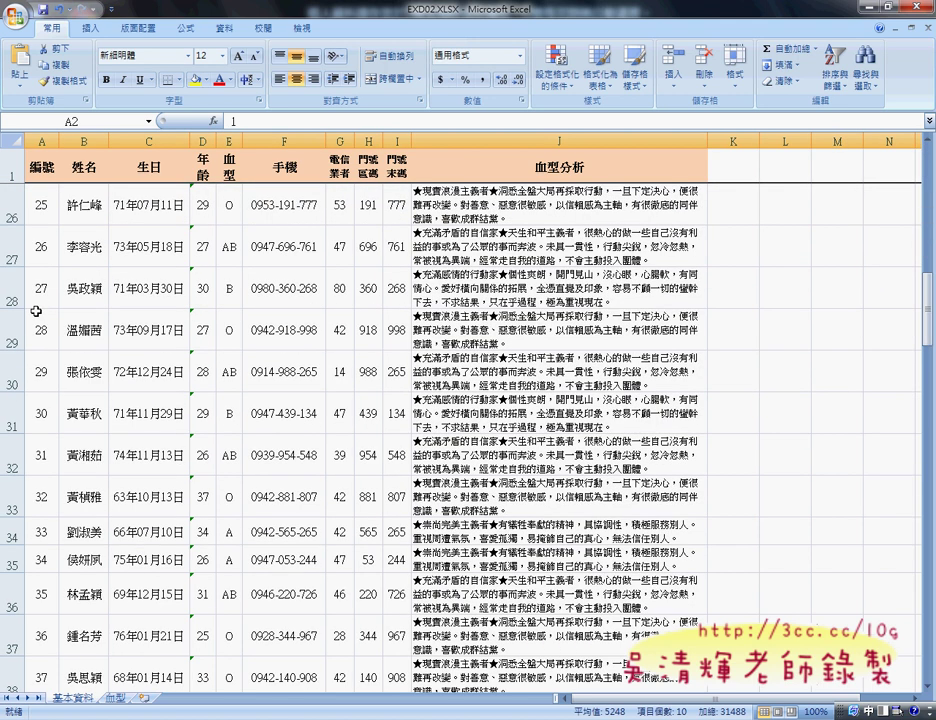
pyautogui.scroll(-20, 35, 312)
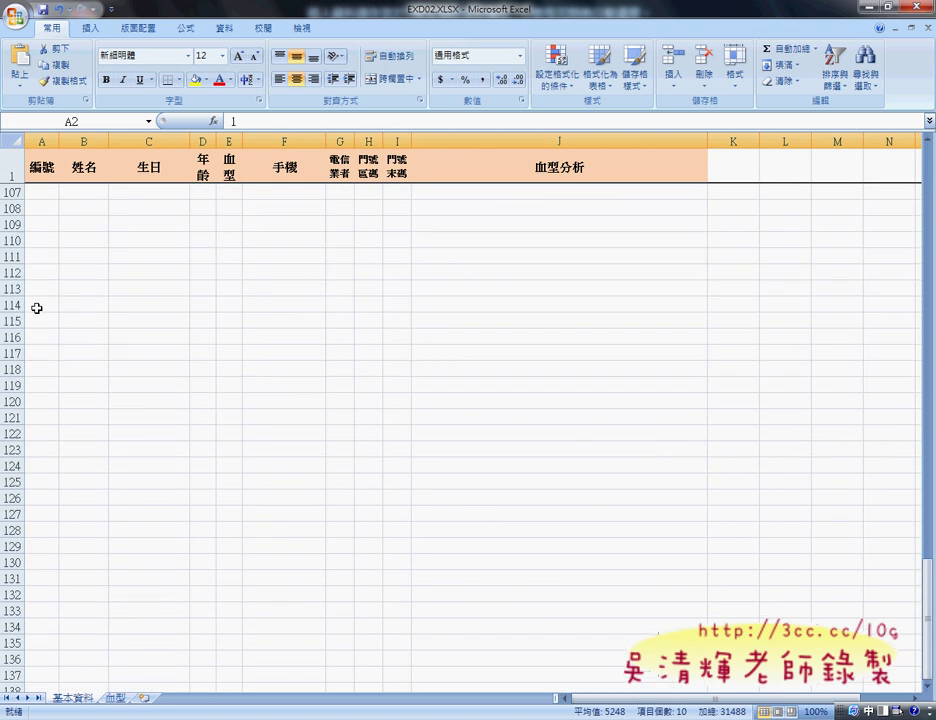
pyautogui.scroll(3, 36, 308)
pyautogui.scroll(-1, 17, 240)
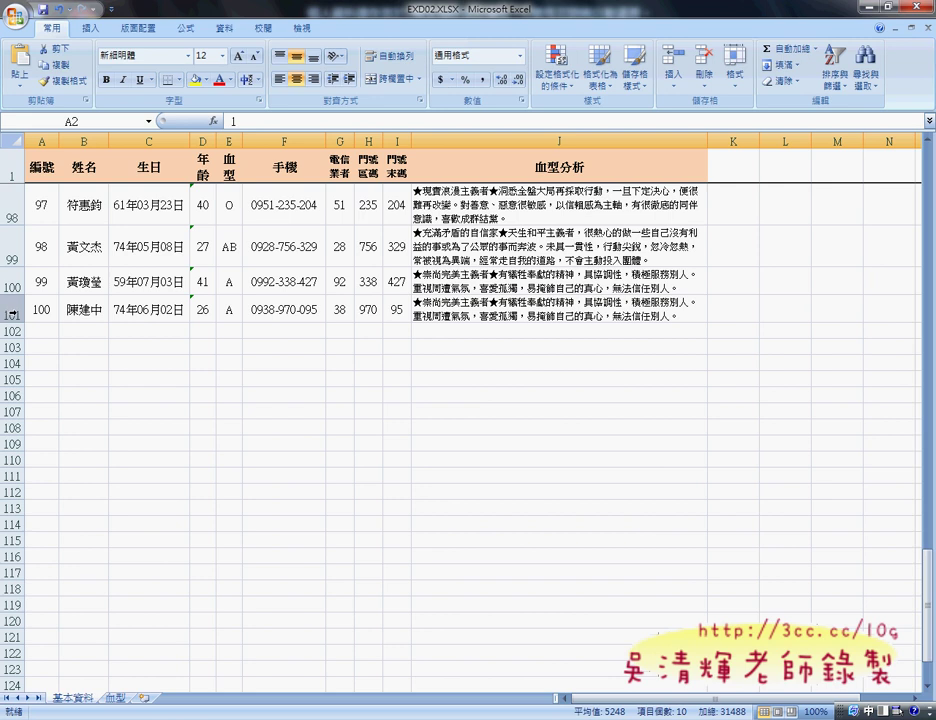
pyautogui.keyDown('shift'); pyautogui.click(14, 313); pyautogui.keyUp('shift')
pyautogui.scroll(3, 140, 215)
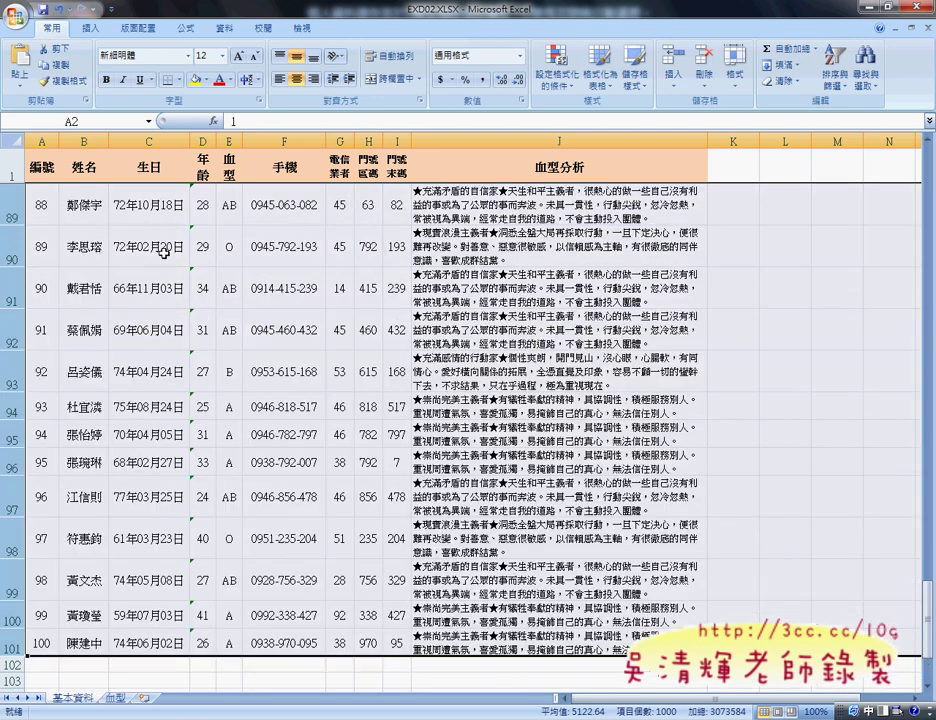
pyautogui.scroll(16, 162, 252)
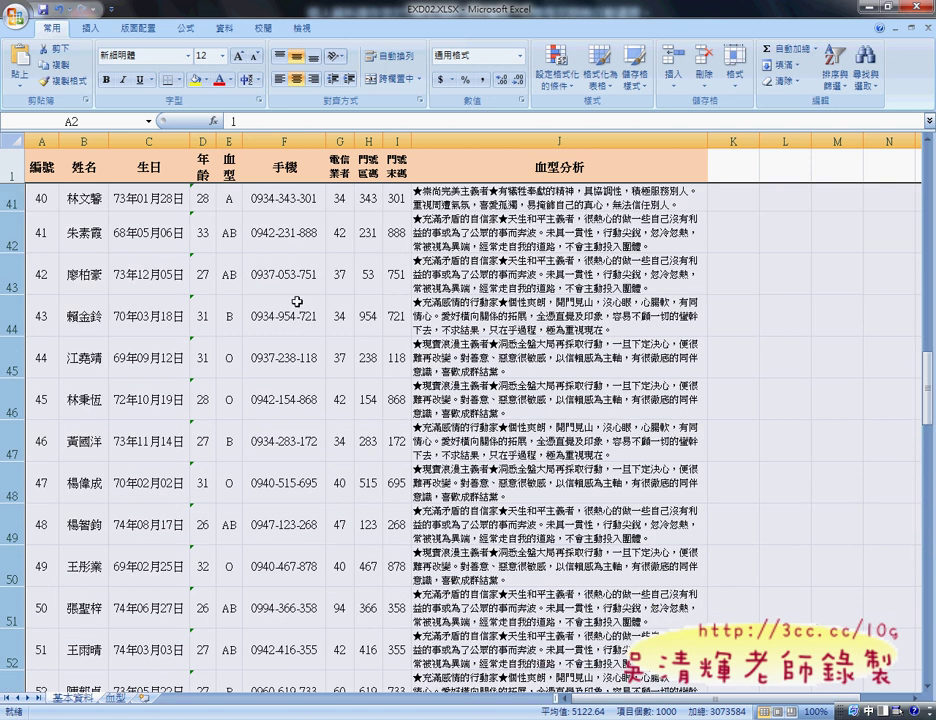
pyautogui.rightClick(297, 301)
pyautogui.click(318, 460)
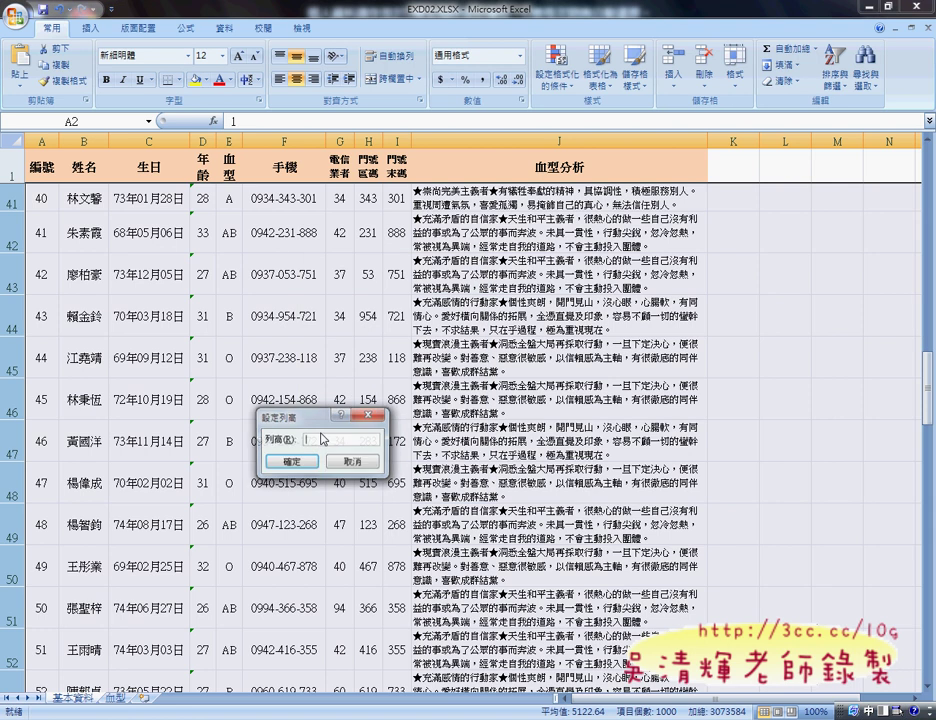
pyautogui.write('60')
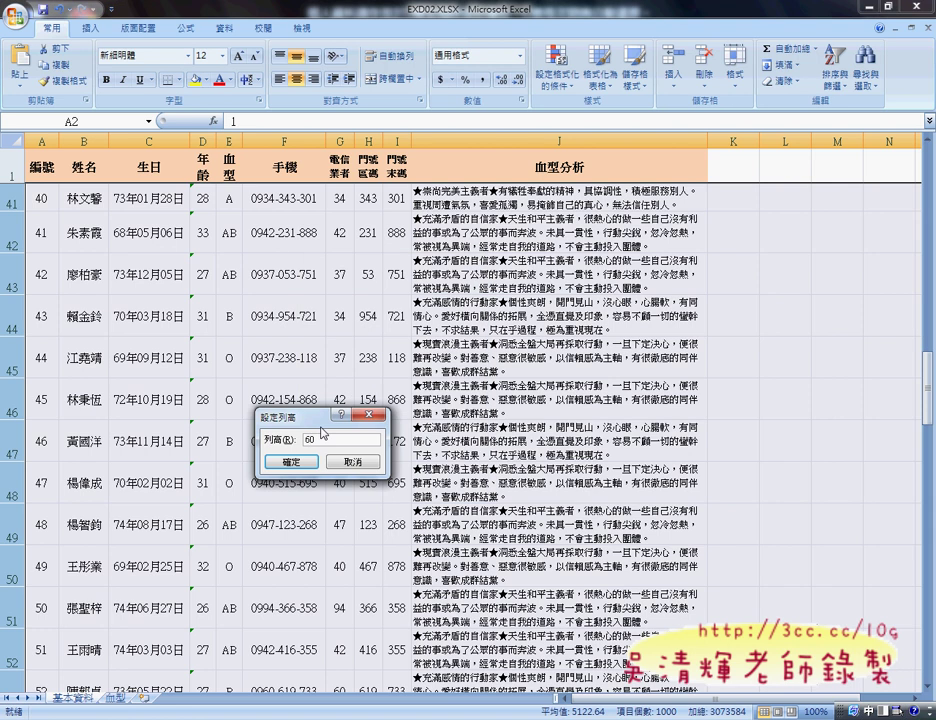
pyautogui.click(291, 462)
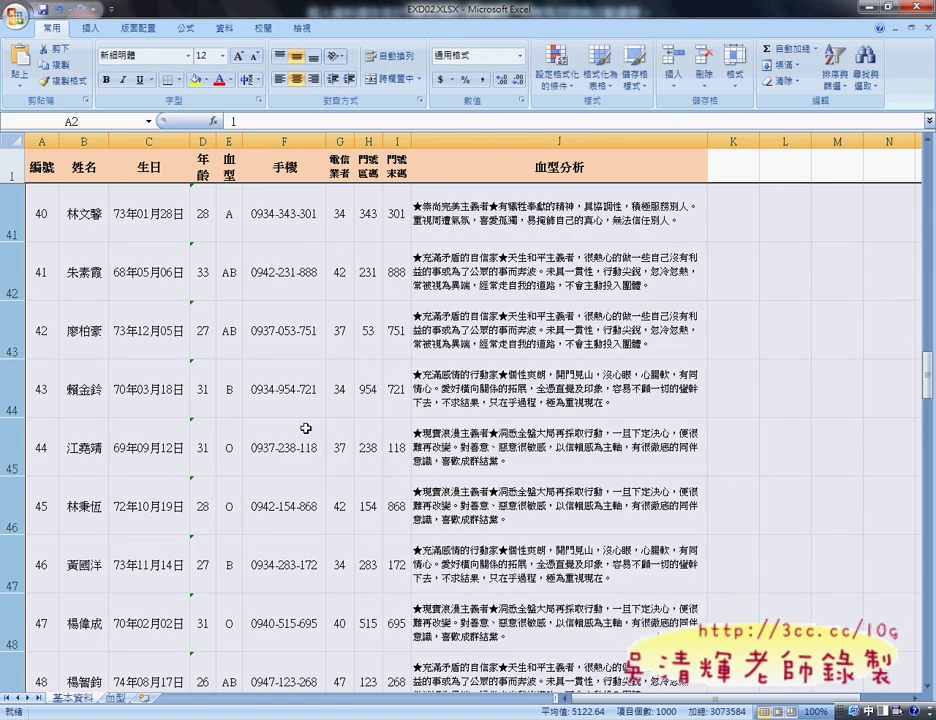
# Format the range A1:J101, including its header row, as a table with the style 表格樣式中等深淺 14.
pyautogui.scroll(11, 244, 259)
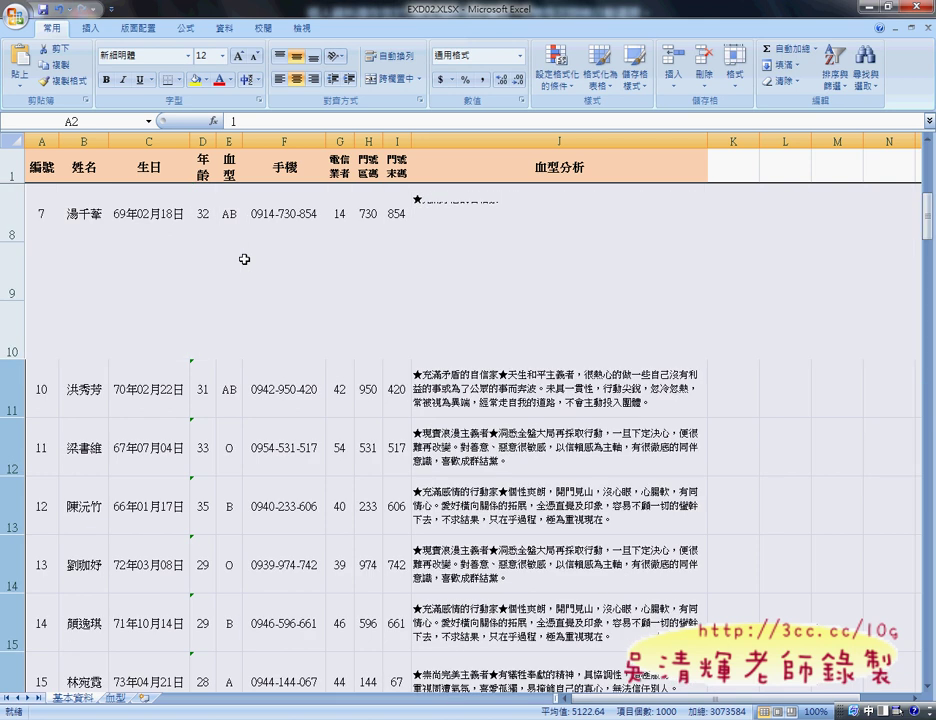
pyautogui.scroll(2, 244, 259)
pyautogui.click(70, 210)
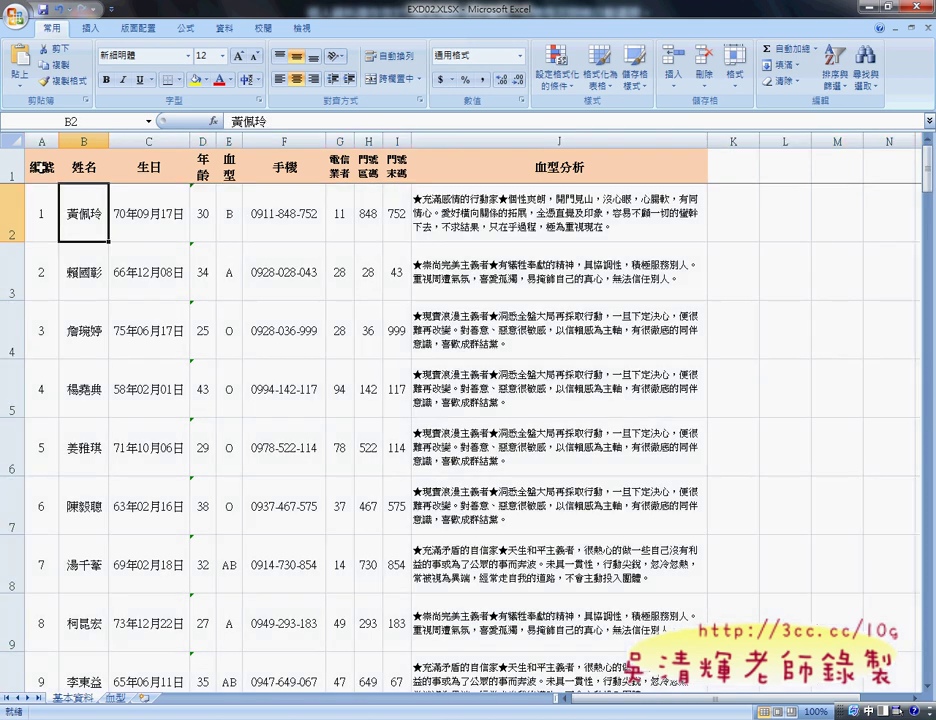
pyautogui.hotkey('ctrl', 'Home')
pyautogui.scroll(-17, 470, 420)
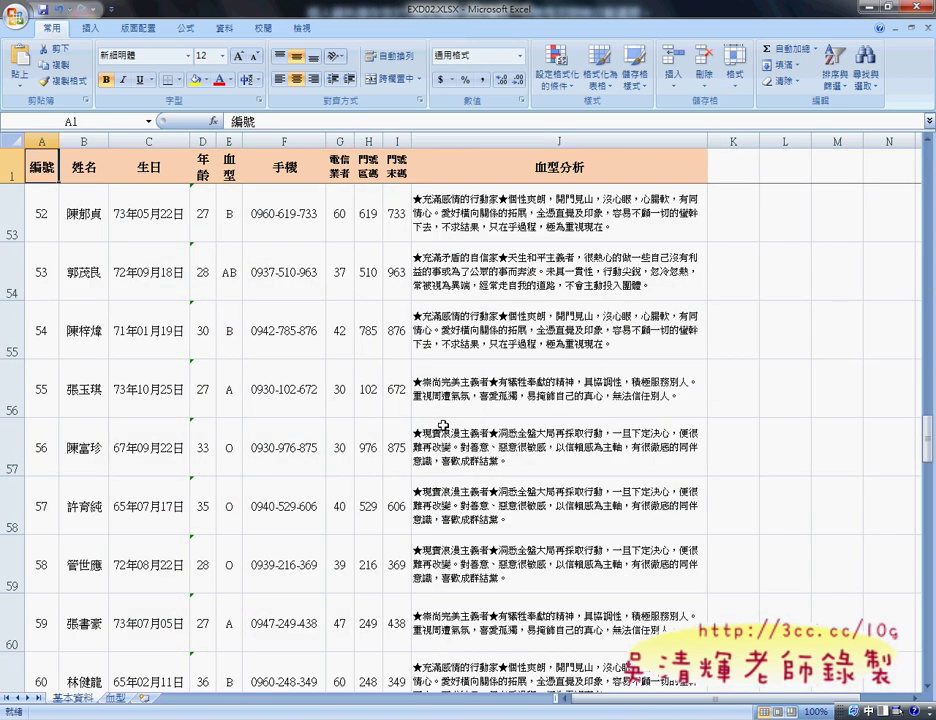
pyautogui.scroll(-14, 443, 426)
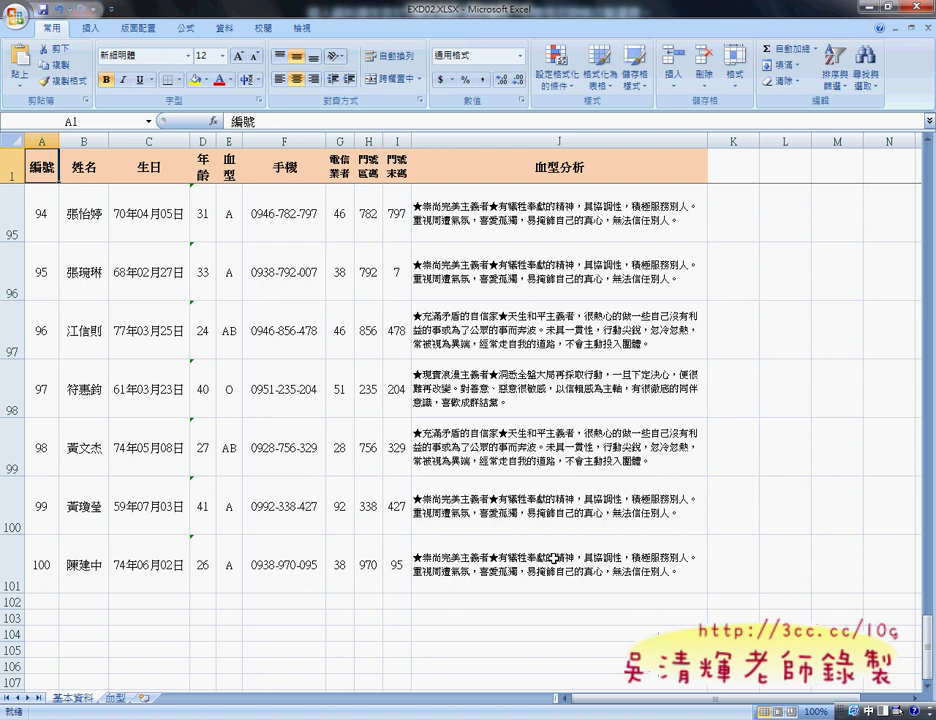
pyautogui.hotkey('ctrl', 'a')
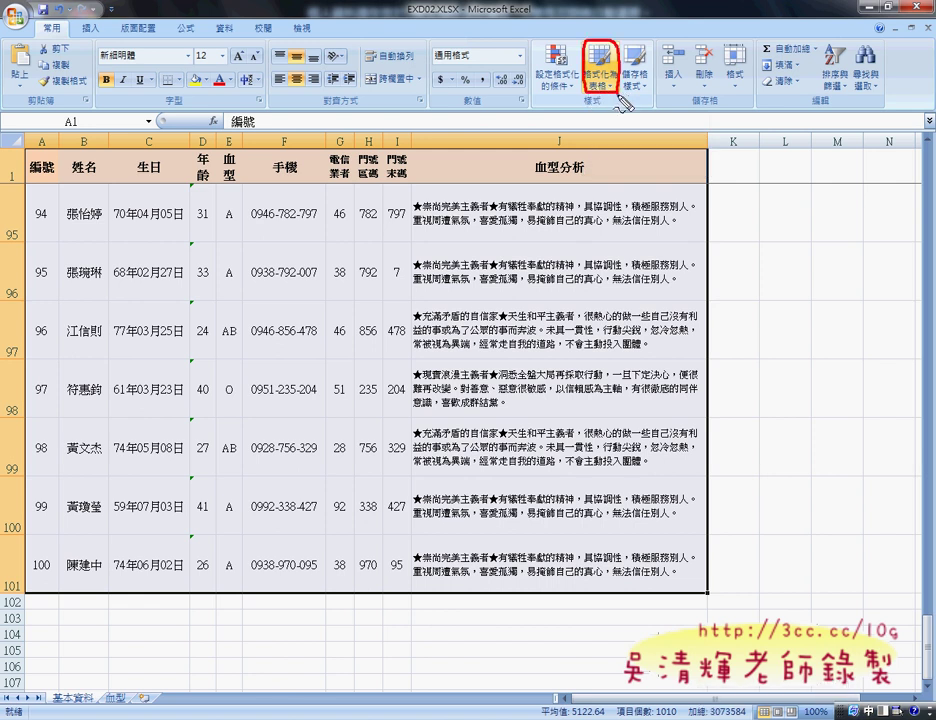
pyautogui.moveTo(38, 14)
pyautogui.mouseDown()
pyautogui.moveTo(520, 75)
pyautogui.moveTo(540, 97)
pyautogui.mouseUp()
pyautogui.press('Escape')
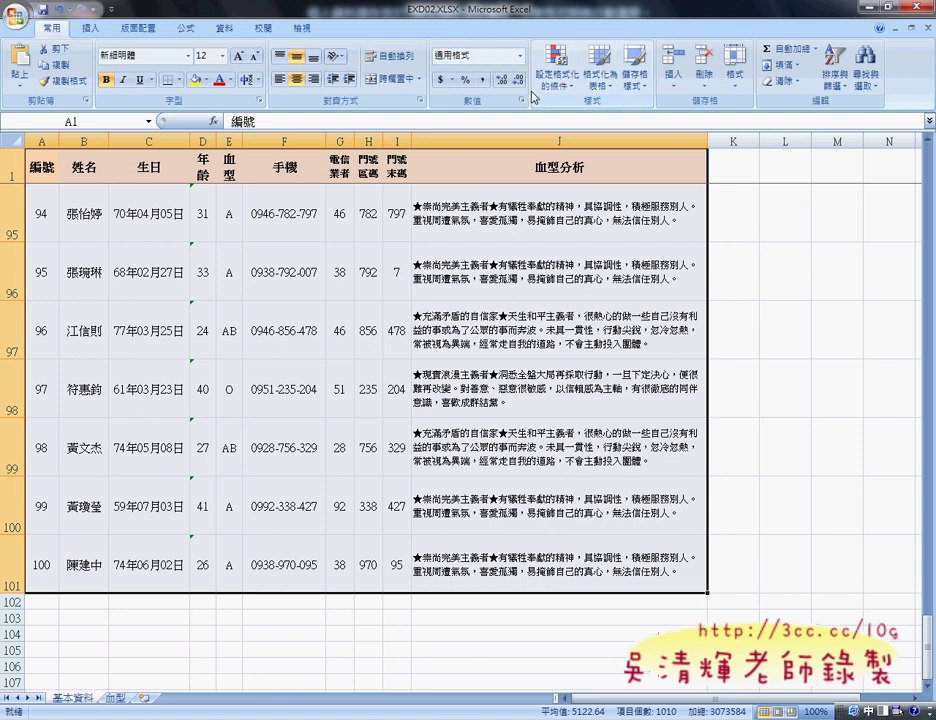
pyautogui.click(601, 72)
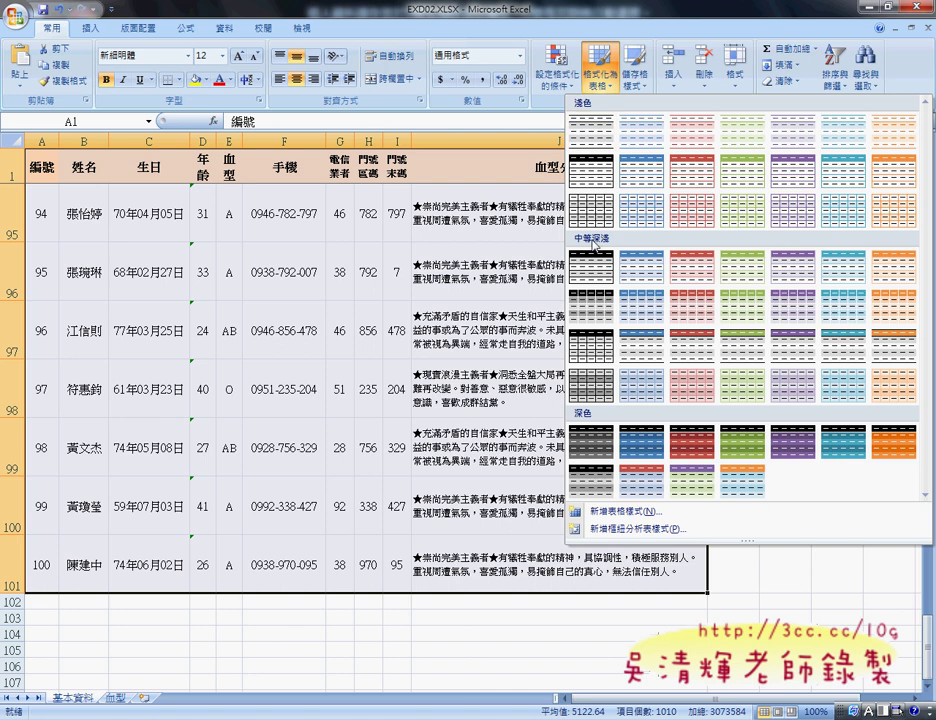
pyautogui.click(897, 310)
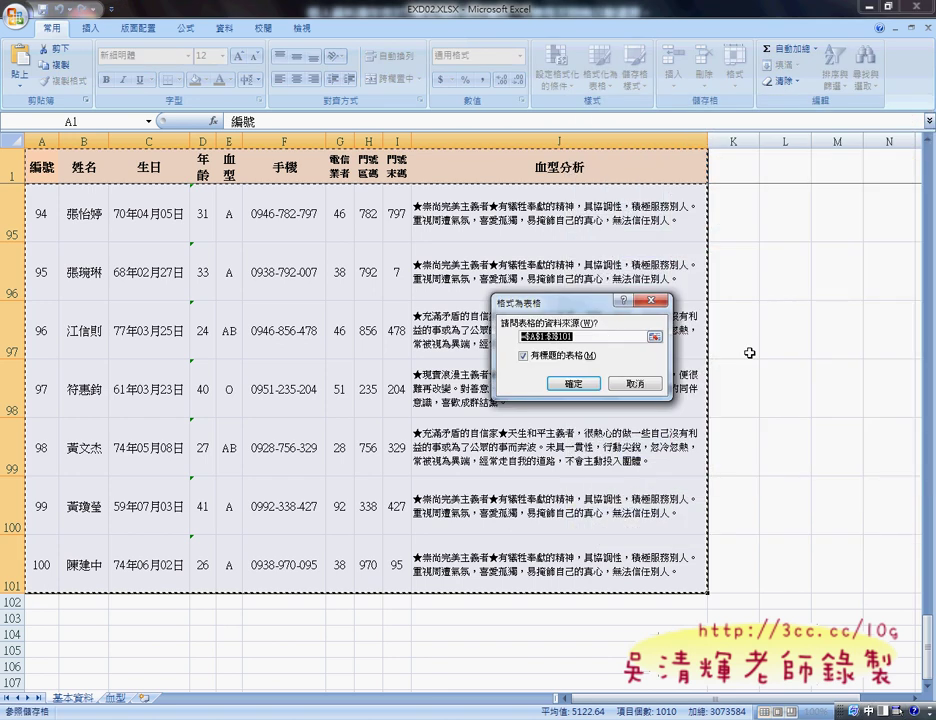
pyautogui.moveTo(606, 315); pyautogui.dragTo(563, 318)
pyautogui.click(573, 383)
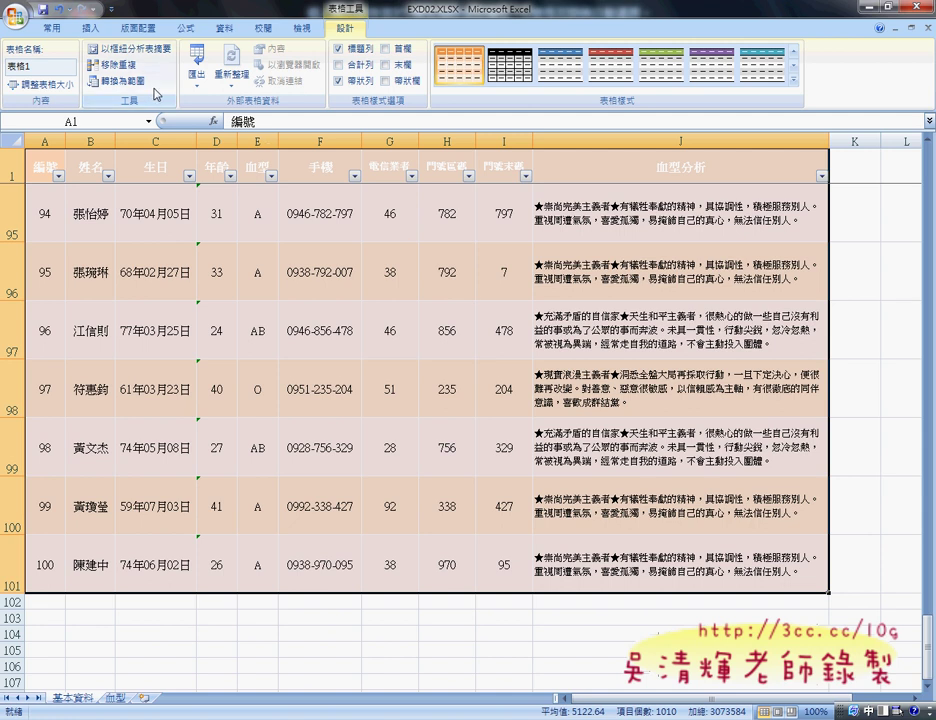
# Convert the newly formatted table back to a normal data range.
pyautogui.moveTo(125, 68)
pyautogui.mouseDown()
pyautogui.moveTo(70, 88)
pyautogui.moveTo(162, 88)
pyautogui.mouseUp()
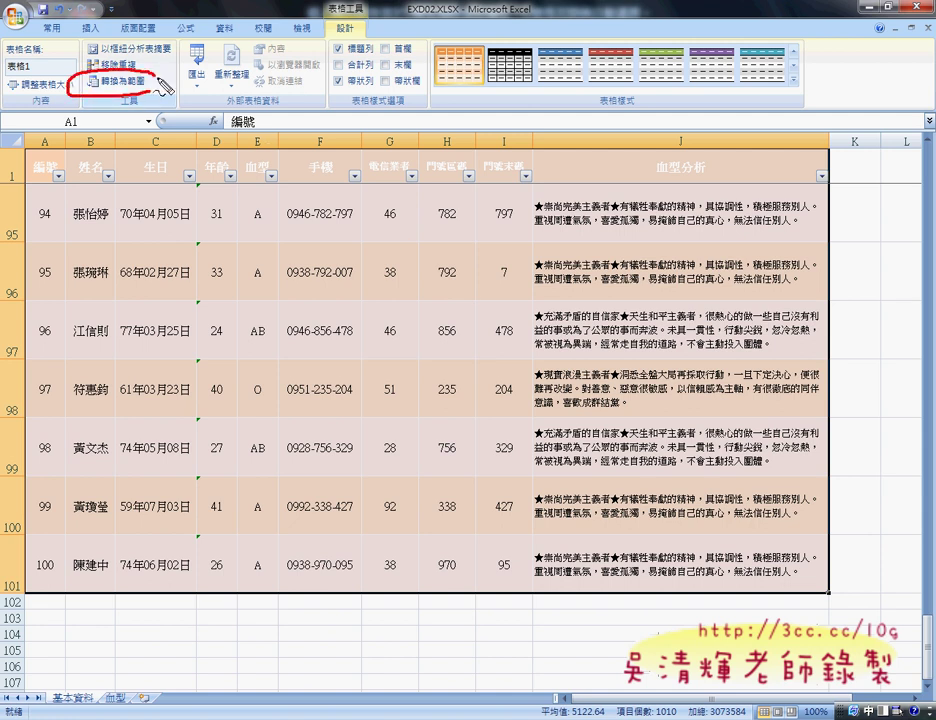
pyautogui.press('Escape')
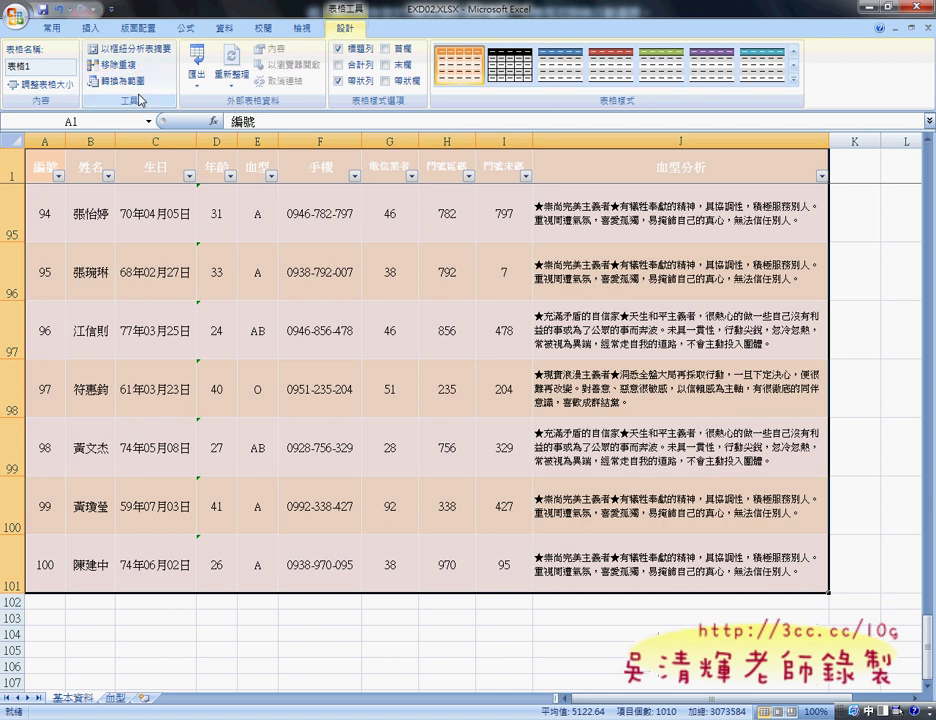
pyautogui.click(113, 80)
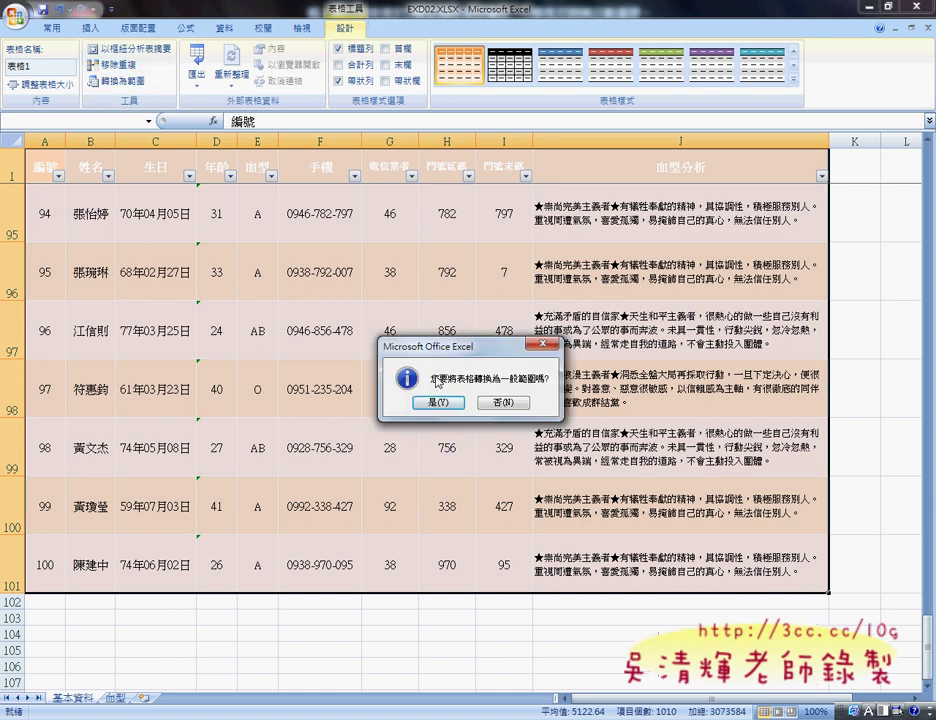
pyautogui.click(433, 401)
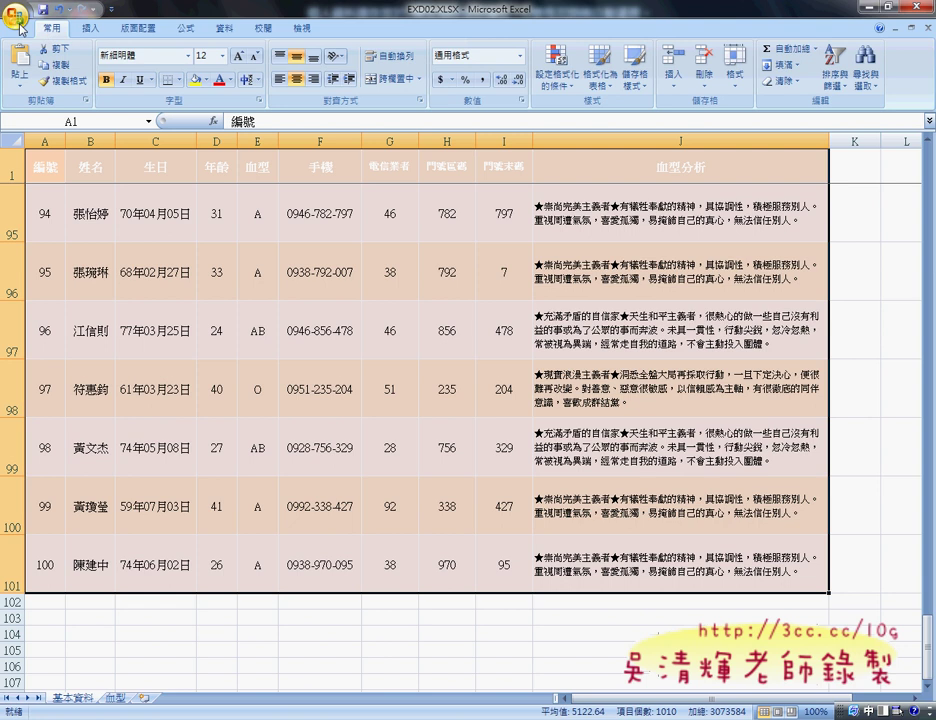
pyautogui.click(20, 28)
pyautogui.moveTo(60, 145)
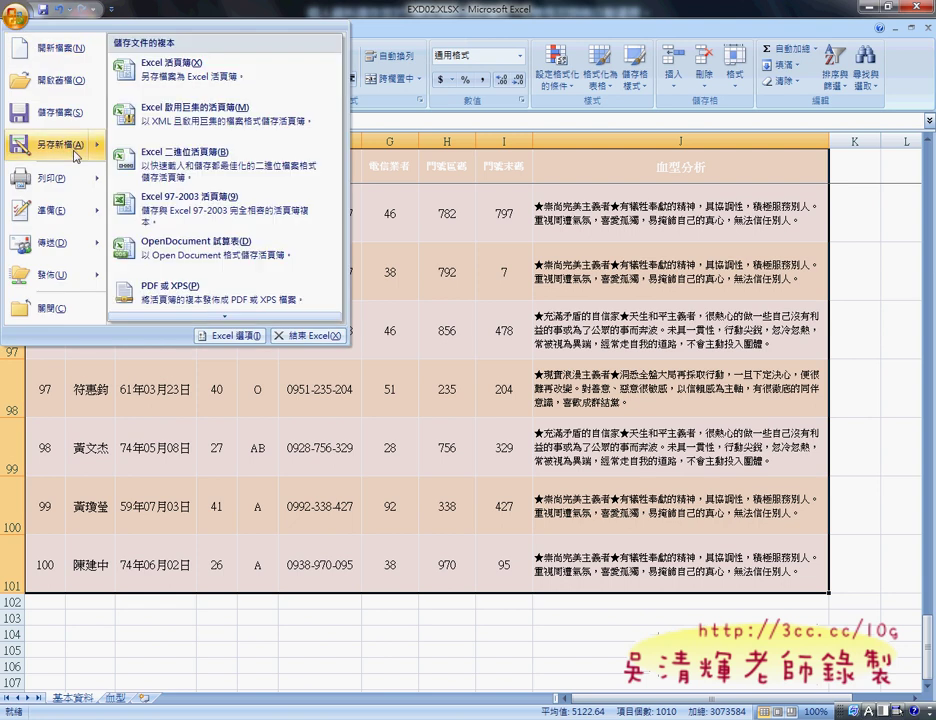
pyautogui.click(197, 79)
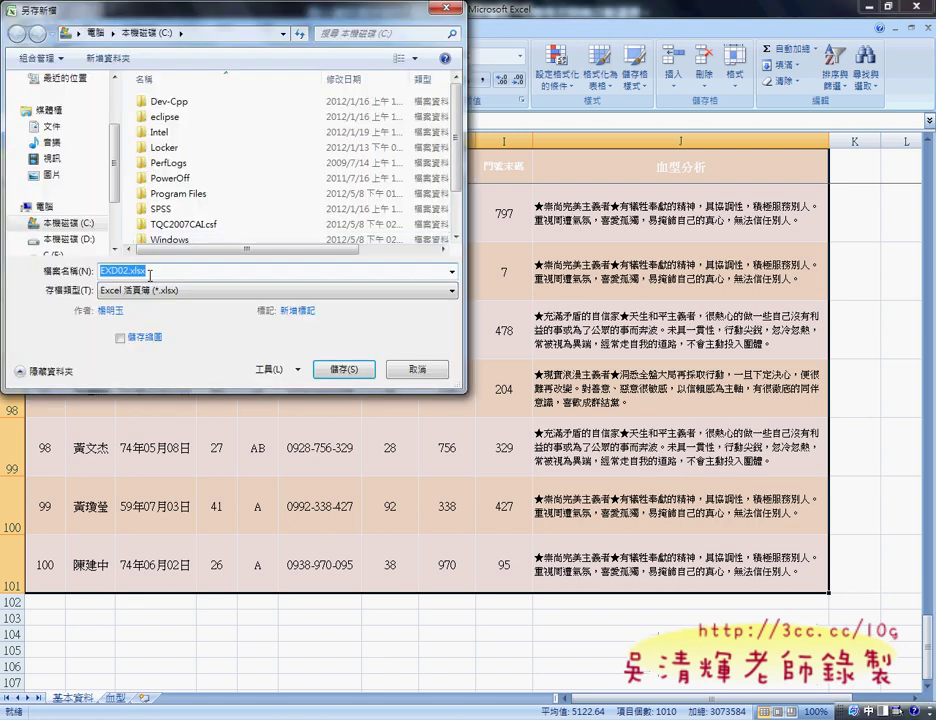
pyautogui.moveTo(110, 271); pyautogui.dragTo(118, 271)
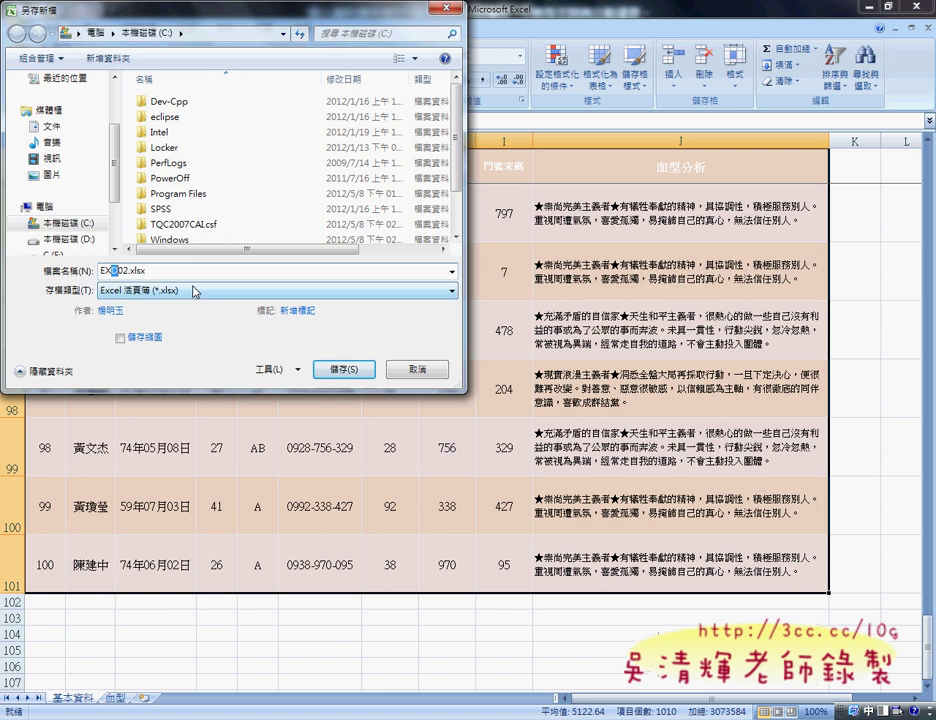
pyautogui.write('A')
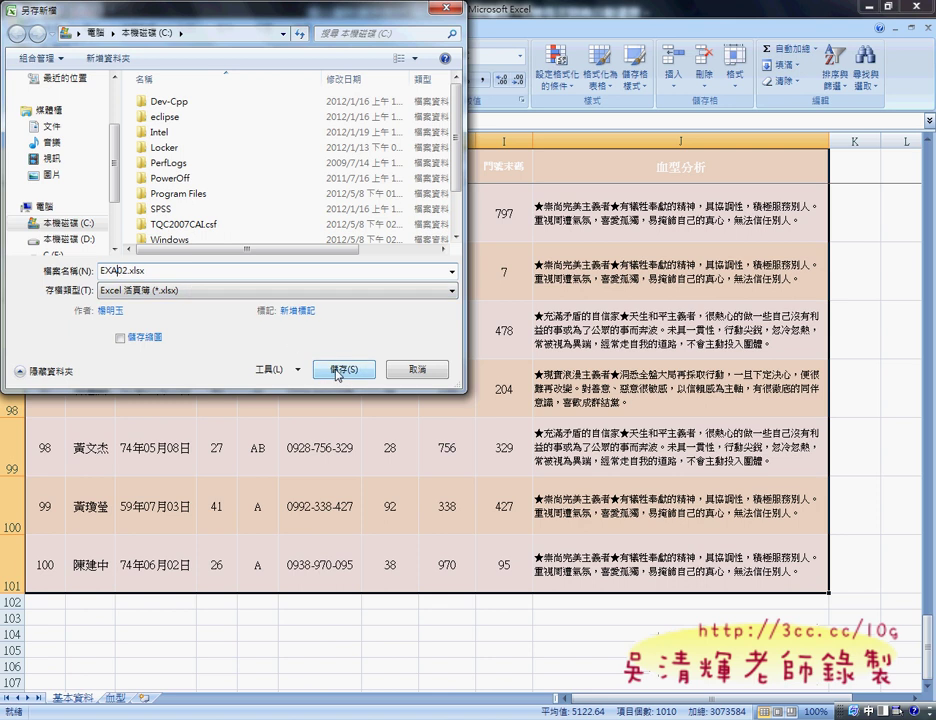
pyautogui.click(438, 372)
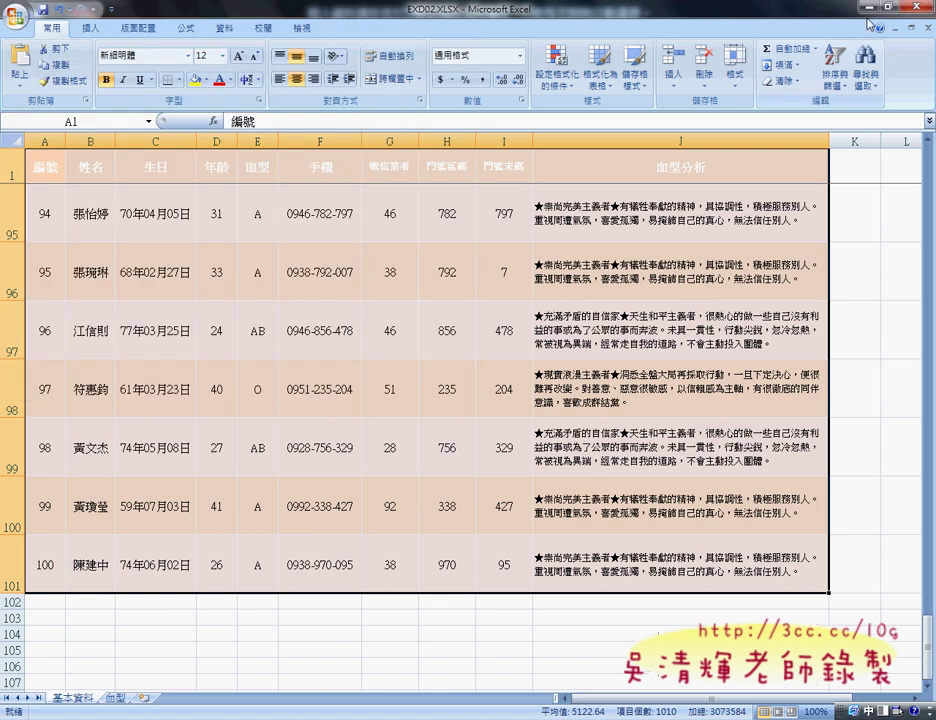
# Switch to the TQC2007CAI practice system.
pyautogui.click(868, 8)
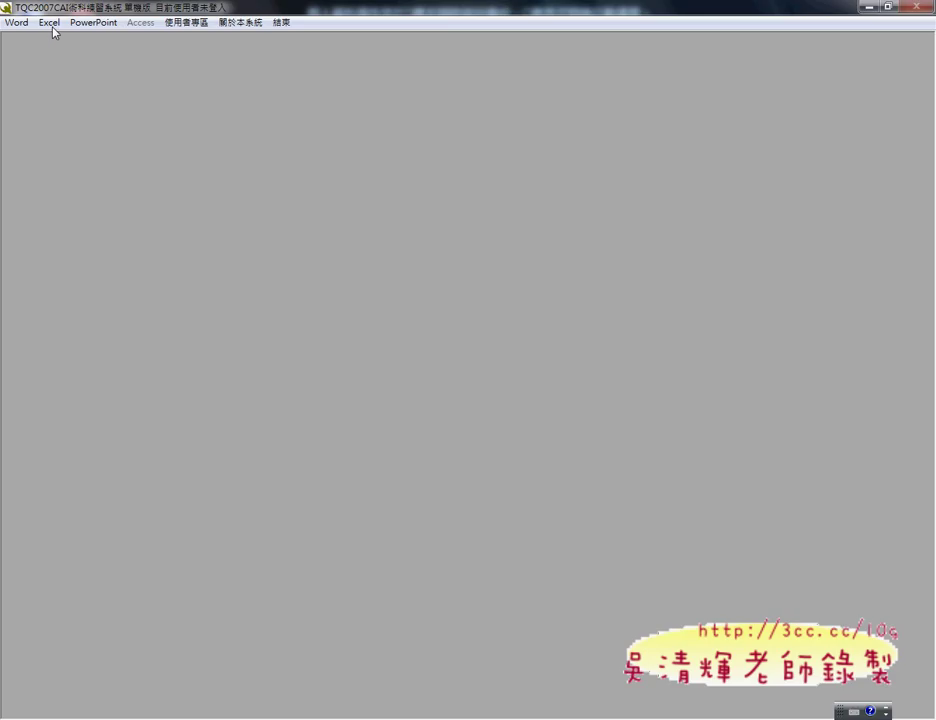
pyautogui.click(52, 28)
pyautogui.click(113, 68)
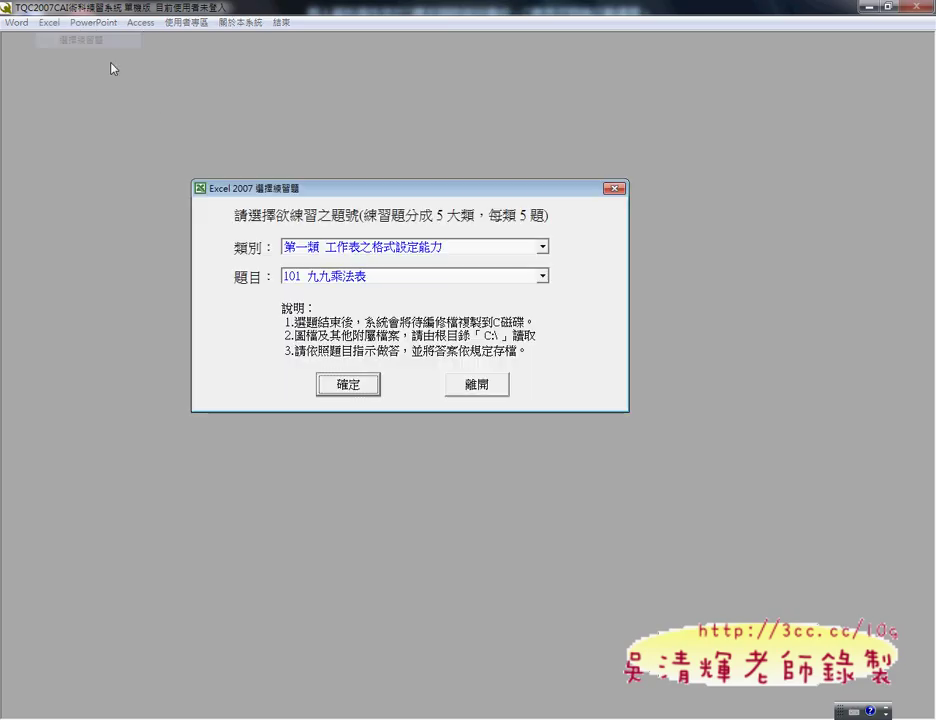
pyautogui.click(474, 385)
# Run the Excel grading for exercise 203 血型分析 in the category 第二類 工作表之編修能力.
pyautogui.click(50, 22)
pyautogui.click(60, 54)
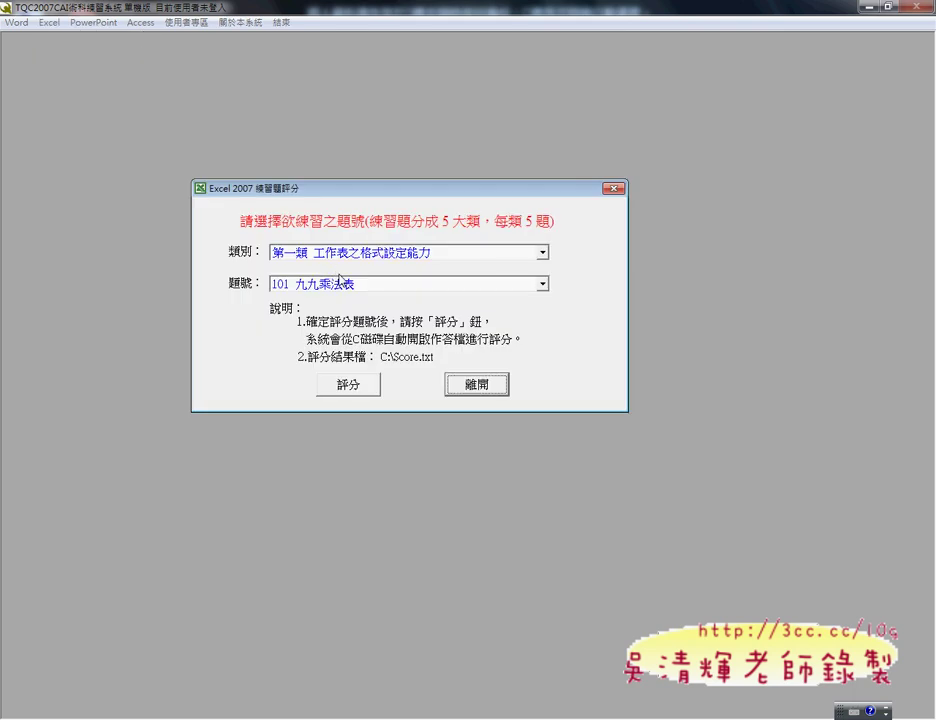
pyautogui.click(340, 253)
pyautogui.click(340, 282)
pyautogui.click(346, 285)
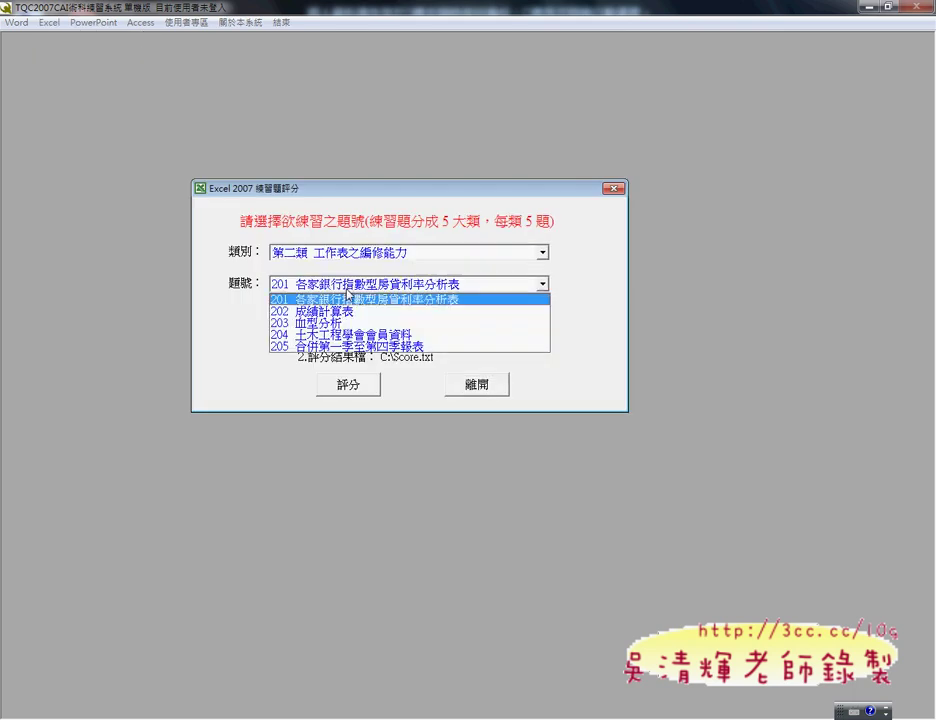
pyautogui.click(330, 323)
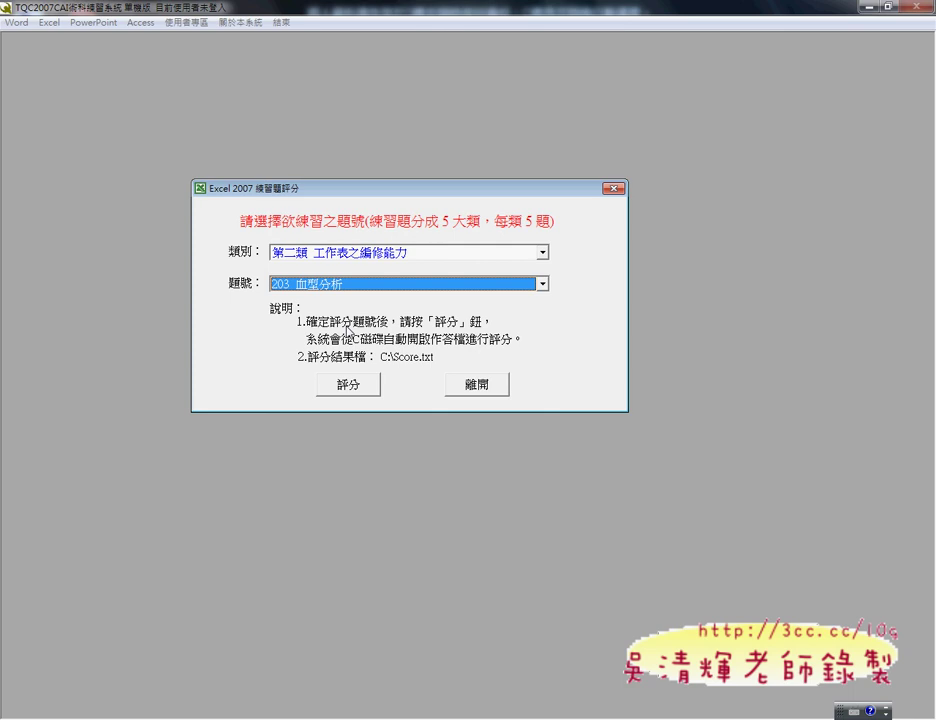
pyautogui.click(359, 394)
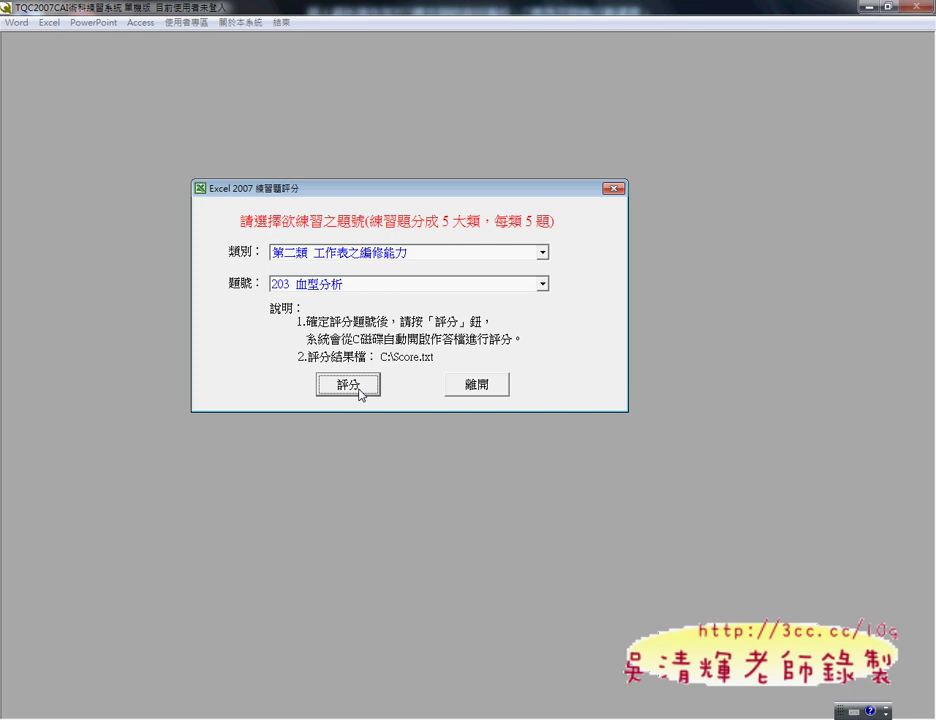
pyautogui.click(349, 385)
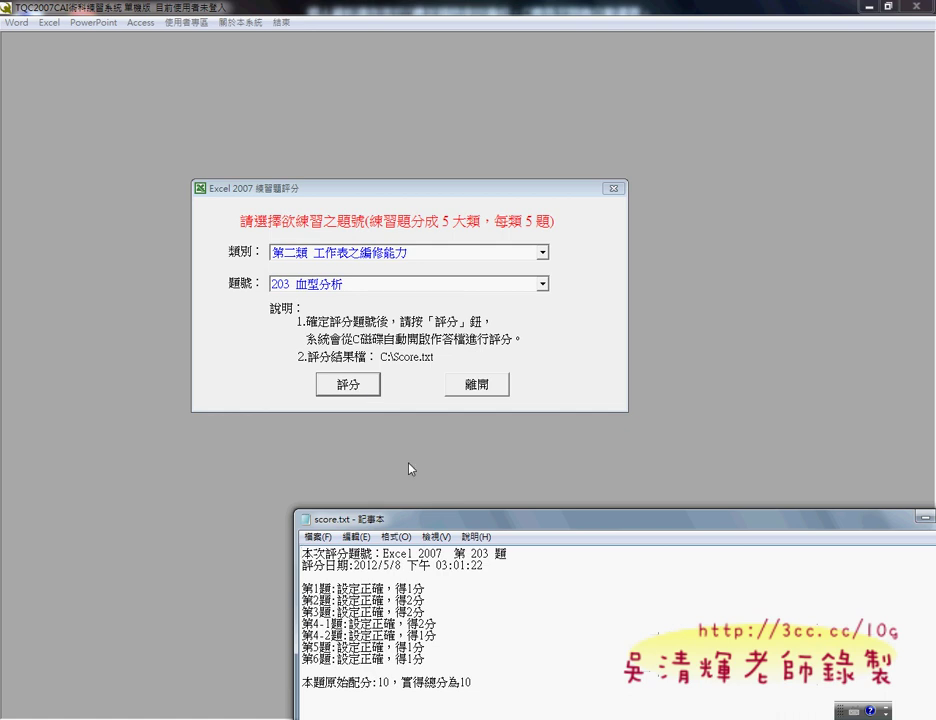
# Enlarge the score.txt report, examine the total score line, and minimize the report.
pyautogui.doubleClick(441, 519)
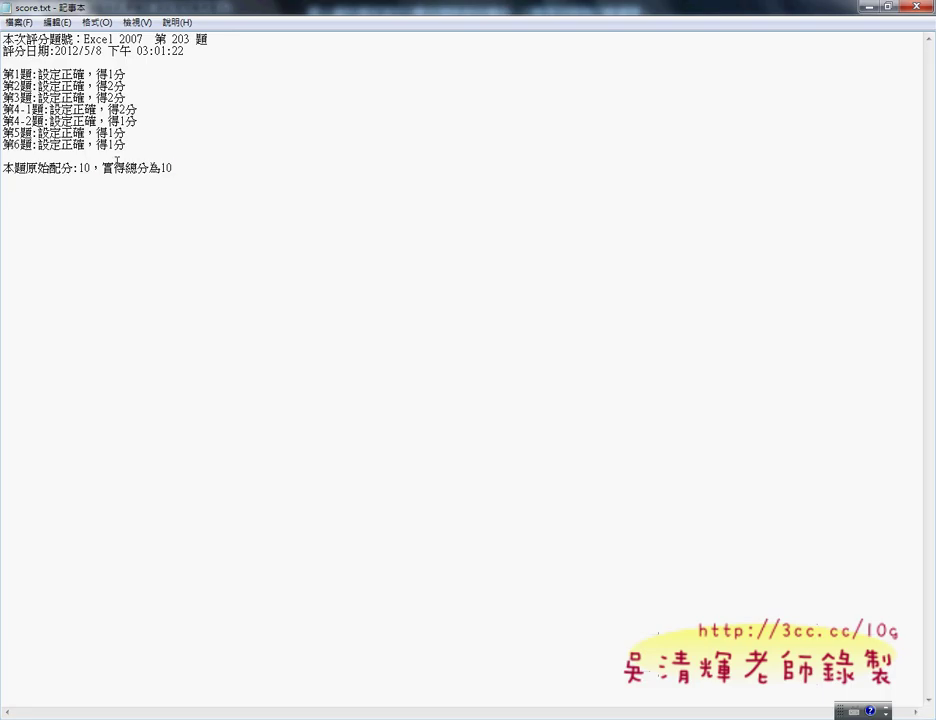
pyautogui.moveTo(101, 168); pyautogui.dragTo(212, 165)
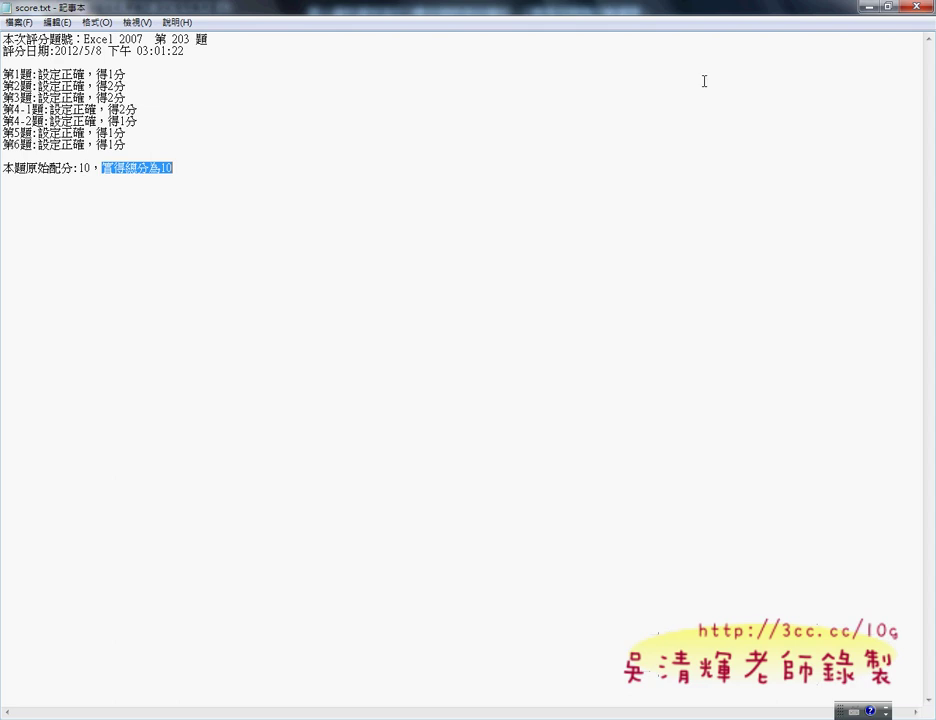
pyautogui.click(867, 6)
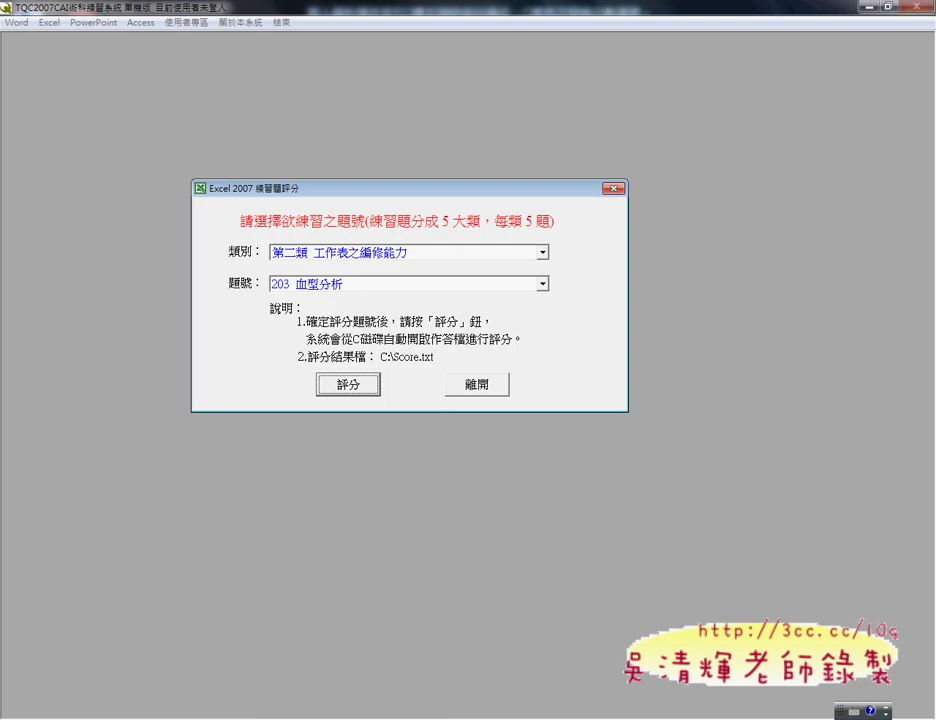